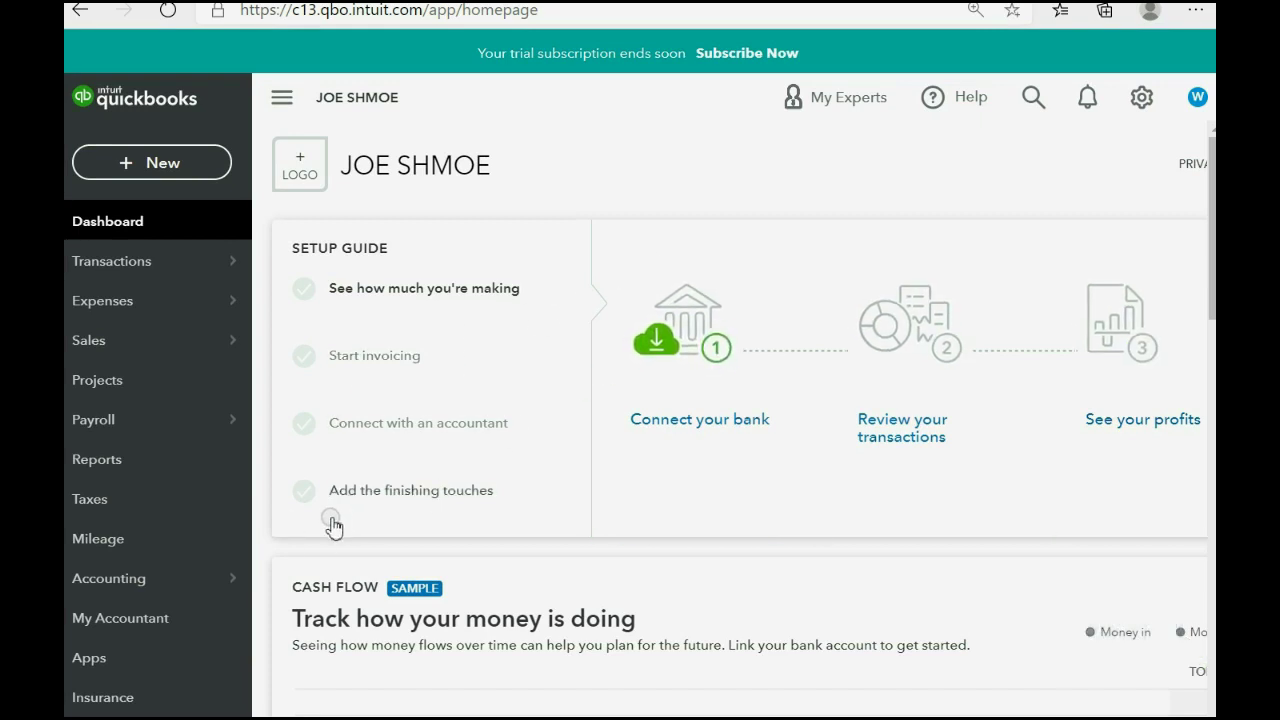
Step: Open the company's chart of accounts and view the bank accounts in the list
{"action": "mouse_move", "coordinate": [129, 579]}
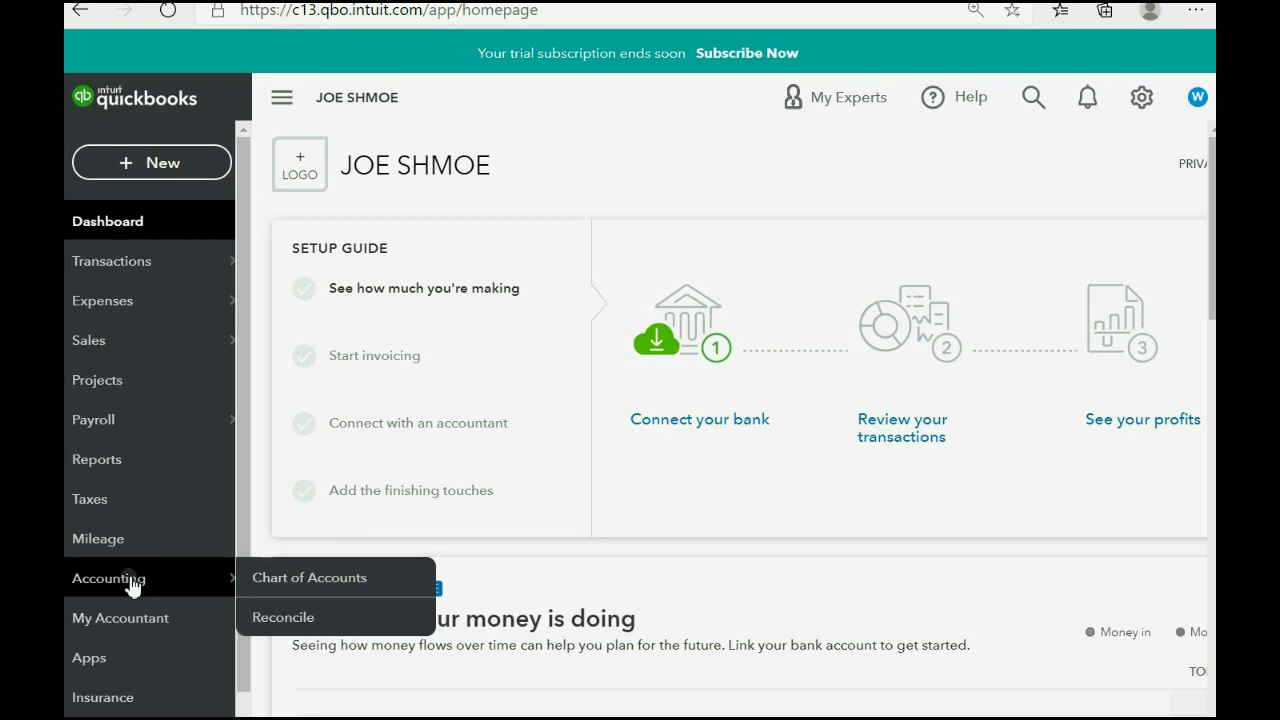
{"action": "left_click", "coordinate": [265, 590]}
{"action": "scroll", "coordinate": [264, 585], "scroll_direction": "down", "scroll_amount": 3}
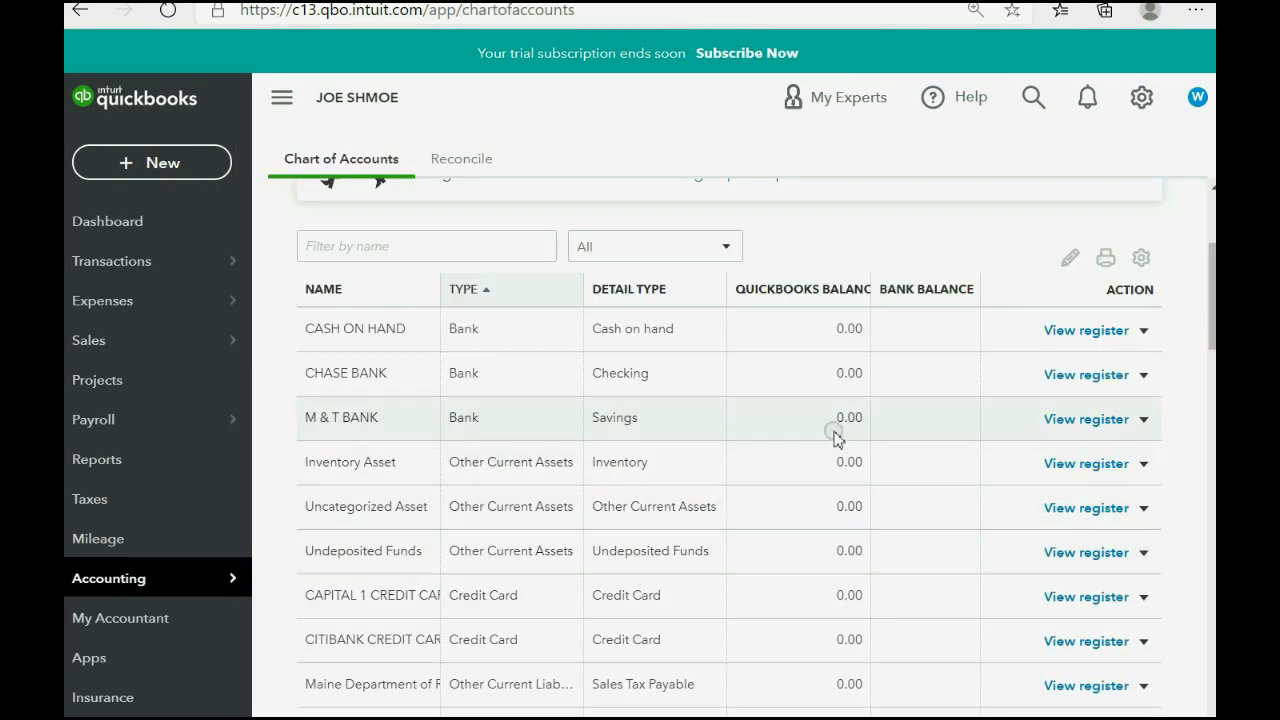
Step: Open the chart of accounts through the company settings, look through its accounts, and open the M & T BANK register
{"action": "left_click", "coordinate": [1141, 98]}
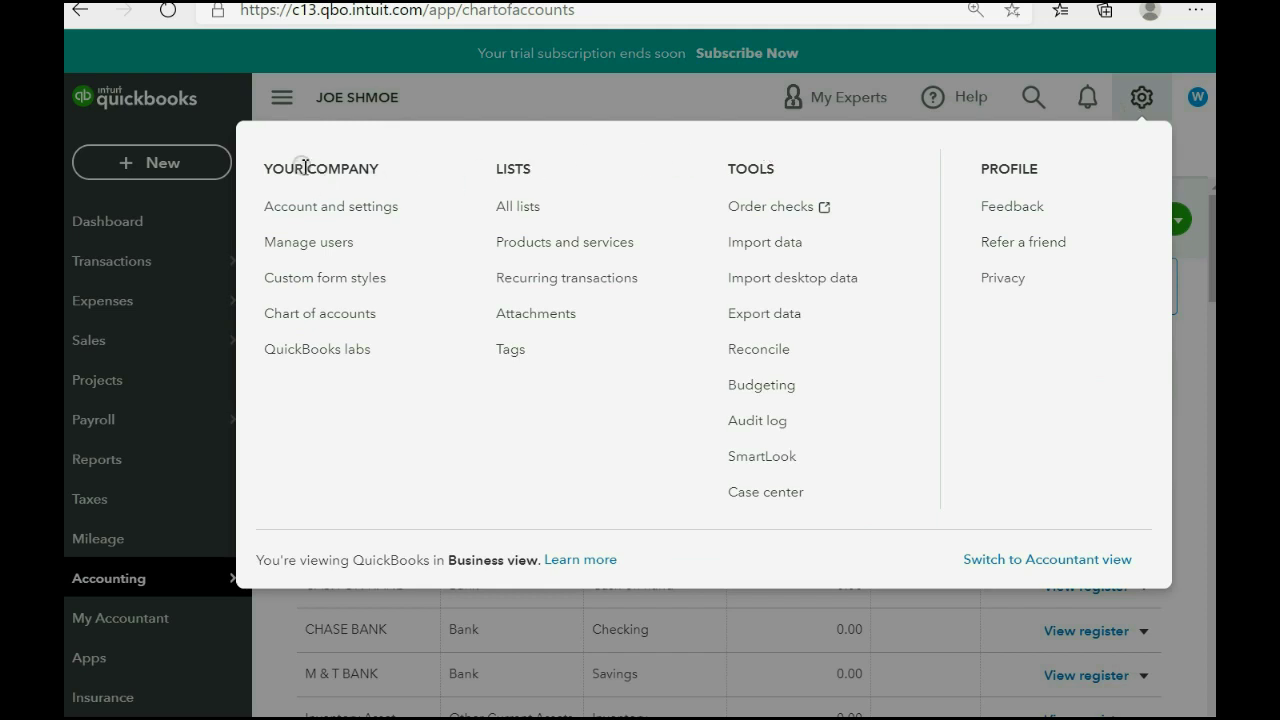
{"action": "left_click", "coordinate": [332, 313]}
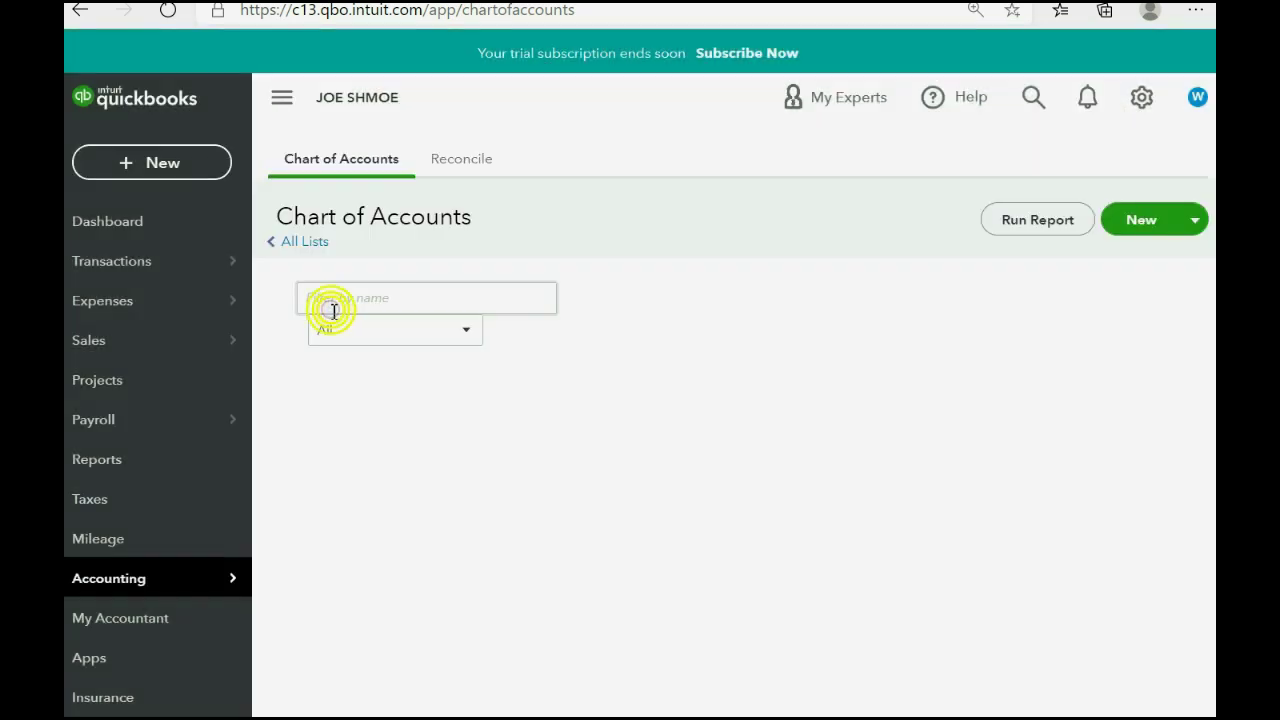
{"action": "scroll", "coordinate": [598, 369], "scroll_direction": "down", "scroll_amount": 2}
{"action": "scroll", "coordinate": [598, 369], "scroll_direction": "down", "scroll_amount": 5}
{"action": "scroll", "coordinate": [590, 367], "scroll_direction": "up", "scroll_amount": 2}
{"action": "scroll", "coordinate": [588, 366], "scroll_direction": "down", "scroll_amount": 1}
{"action": "scroll", "coordinate": [588, 366], "scroll_direction": "up", "scroll_amount": 3}
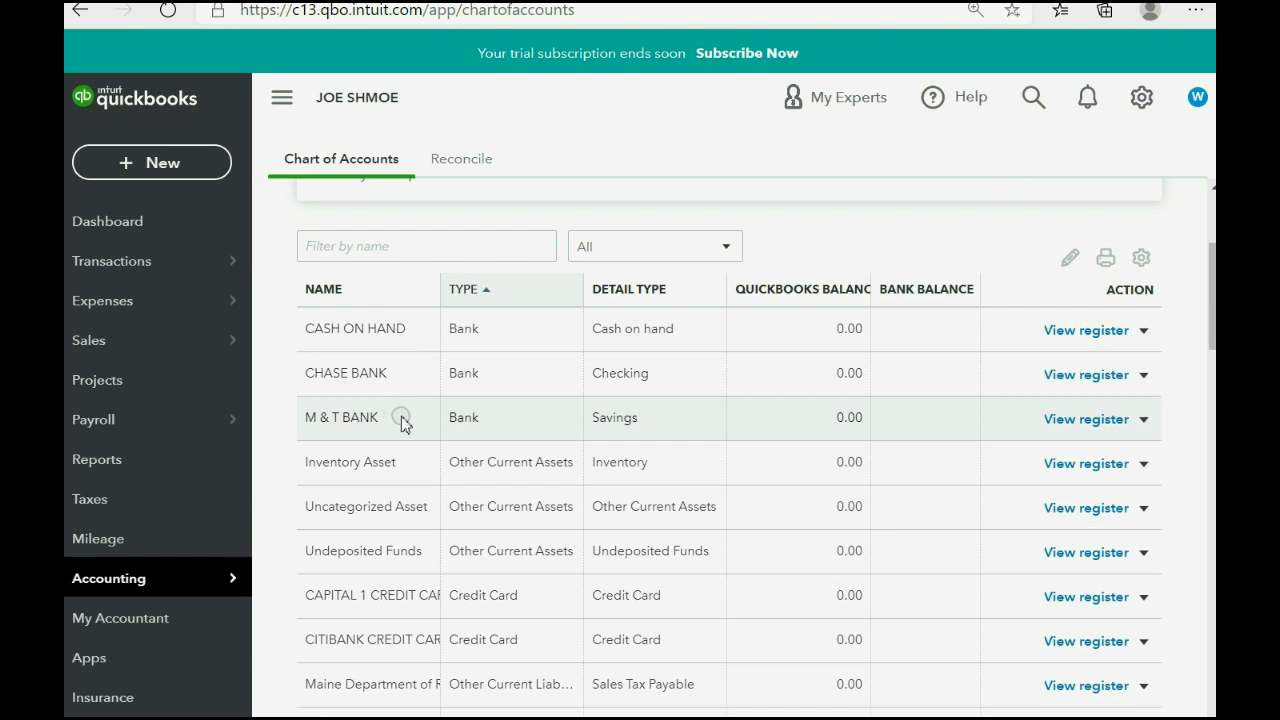
{"action": "left_click", "coordinate": [1073, 421]}
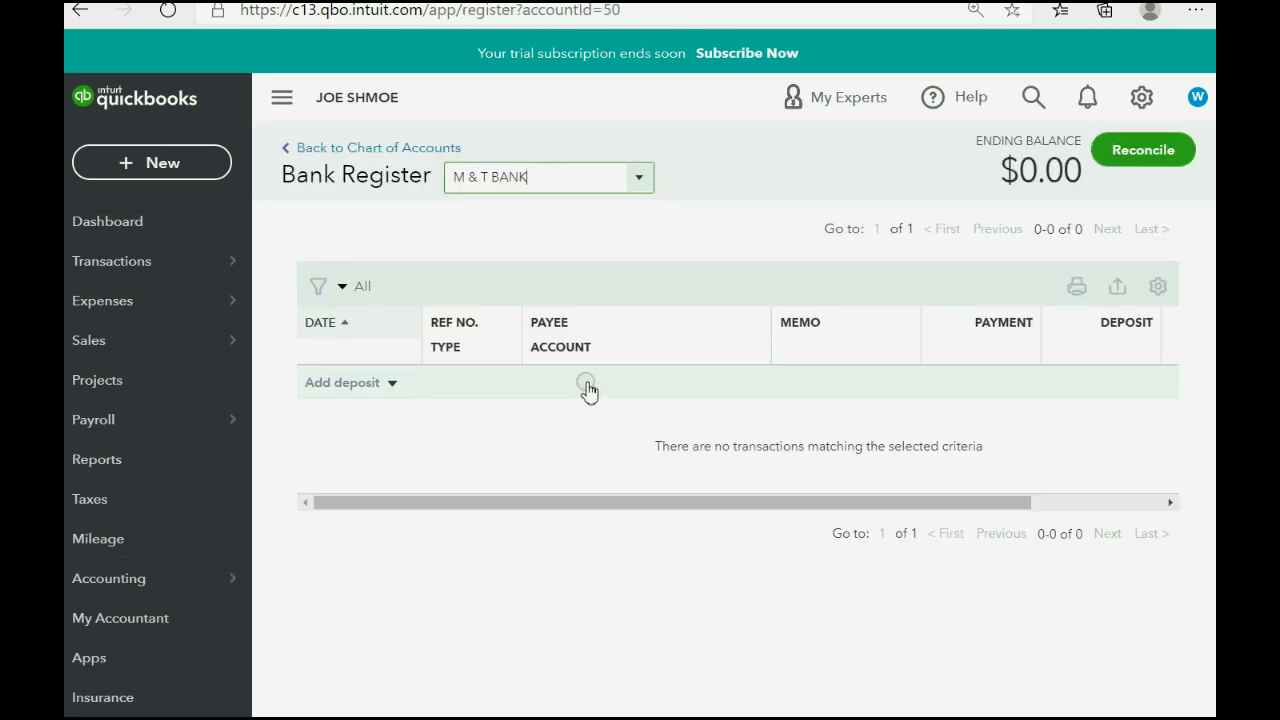
Step: Start a new deposit entry in the M & T BANK register and date it 01/07/2021
{"action": "left_click", "coordinate": [393, 385]}
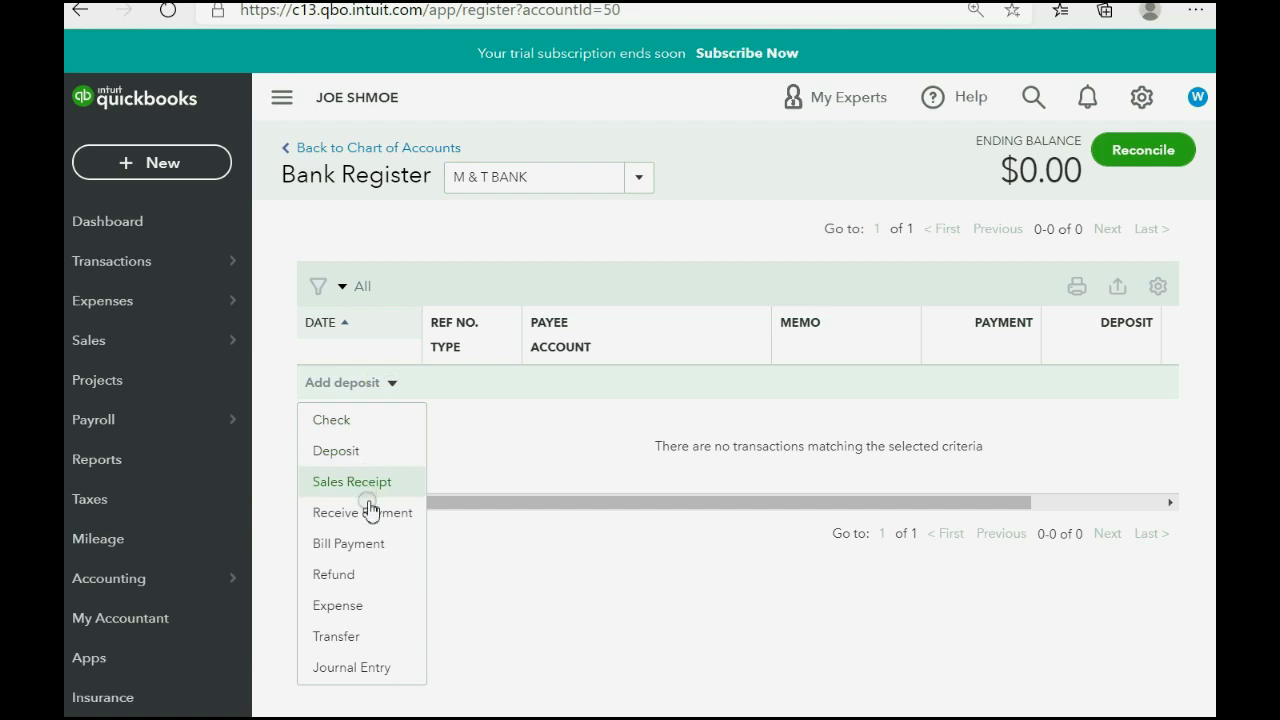
{"action": "left_click", "coordinate": [354, 606]}
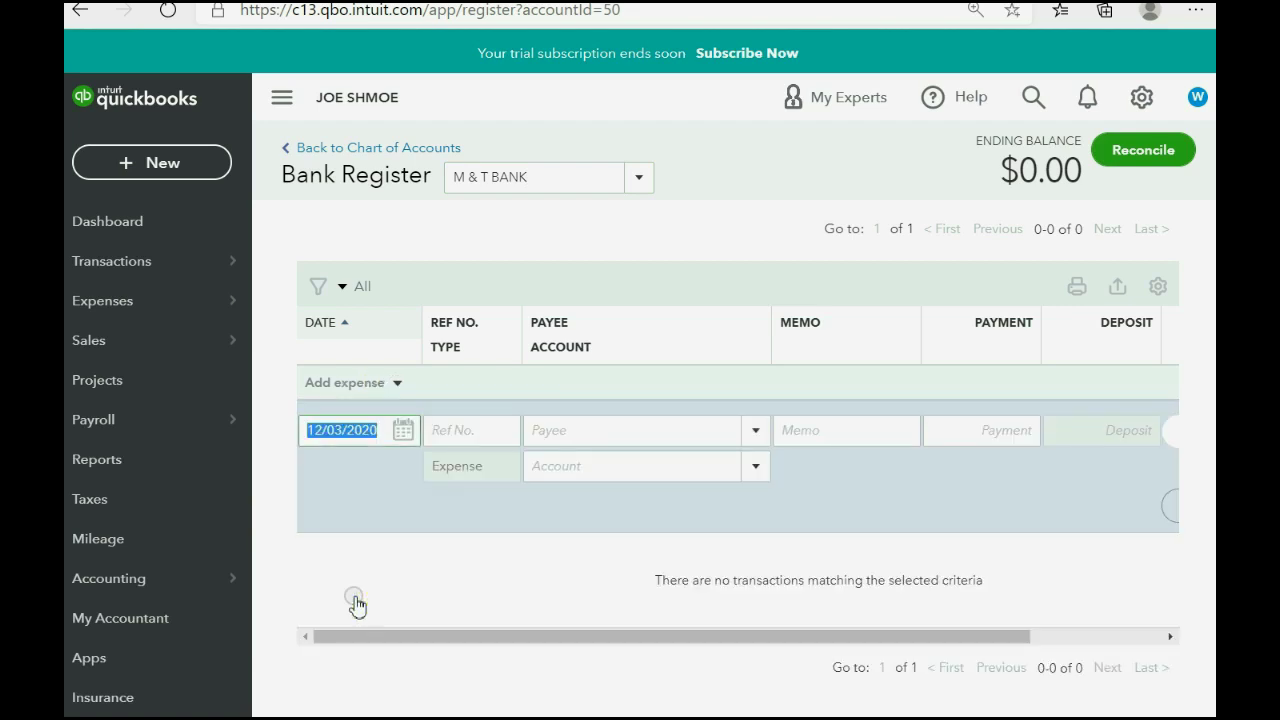
{"action": "left_click", "coordinate": [398, 385]}
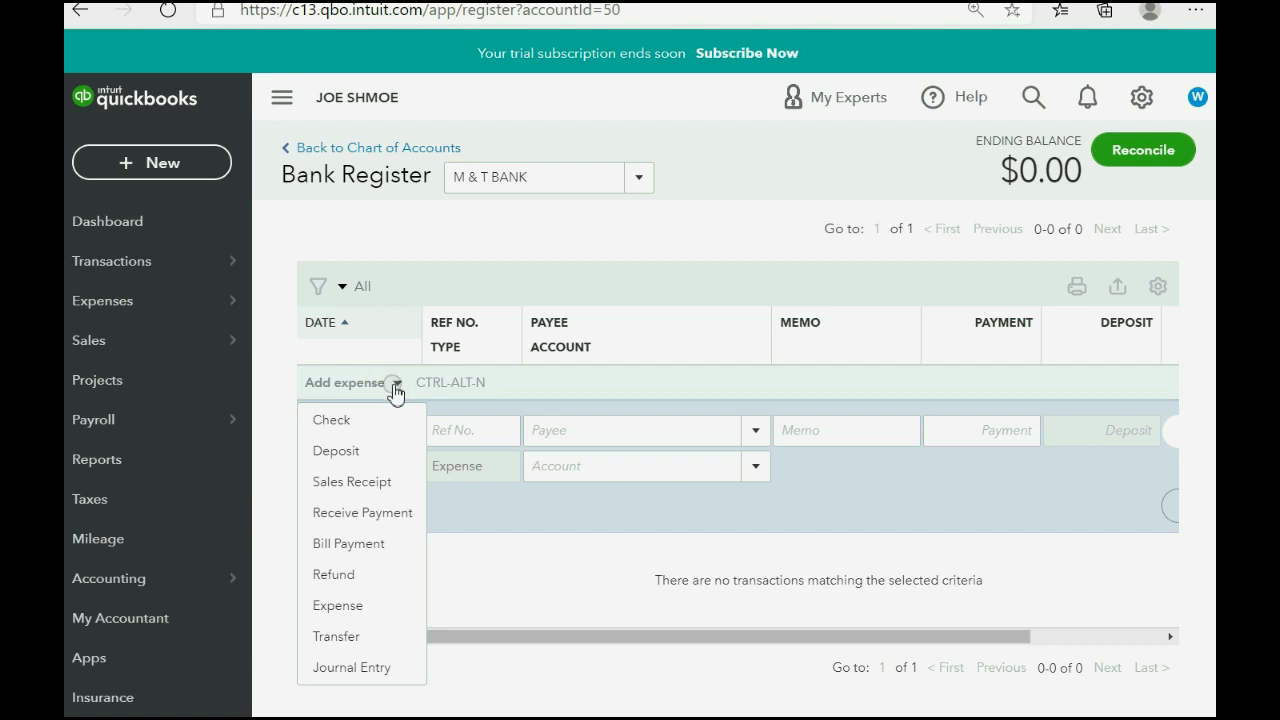
{"action": "left_click", "coordinate": [348, 452]}
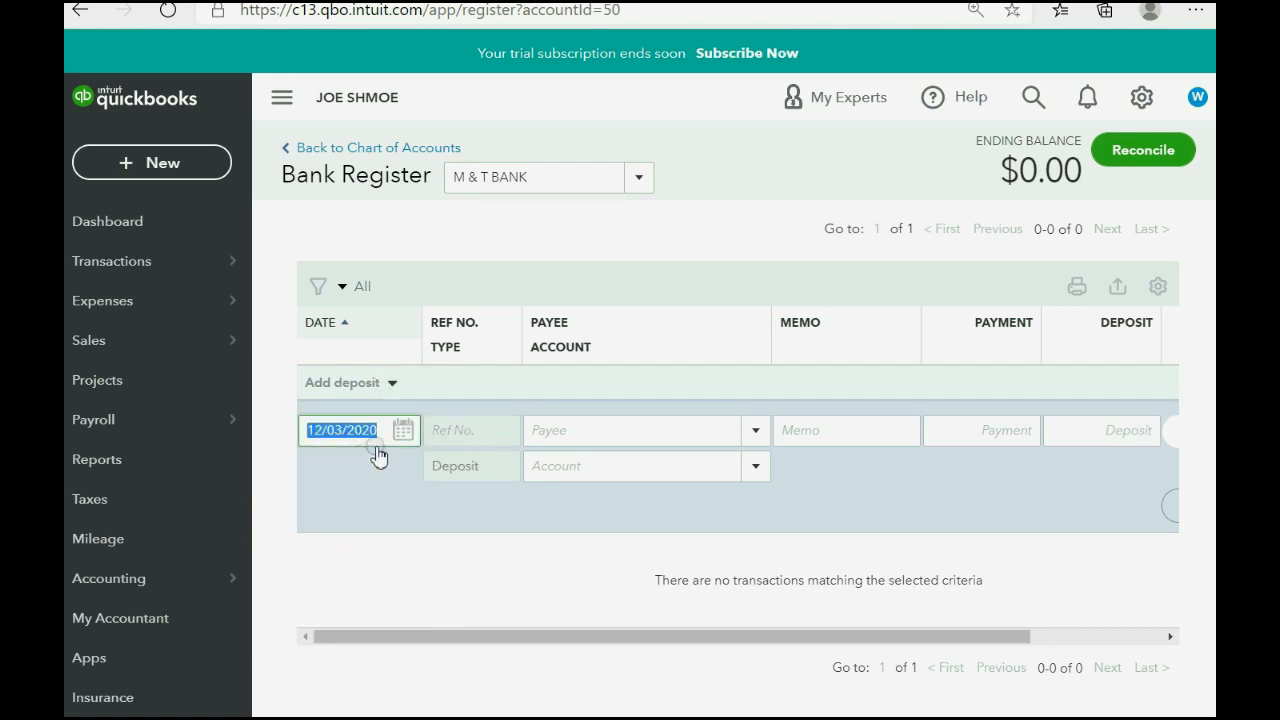
{"action": "left_click", "coordinate": [403, 431]}
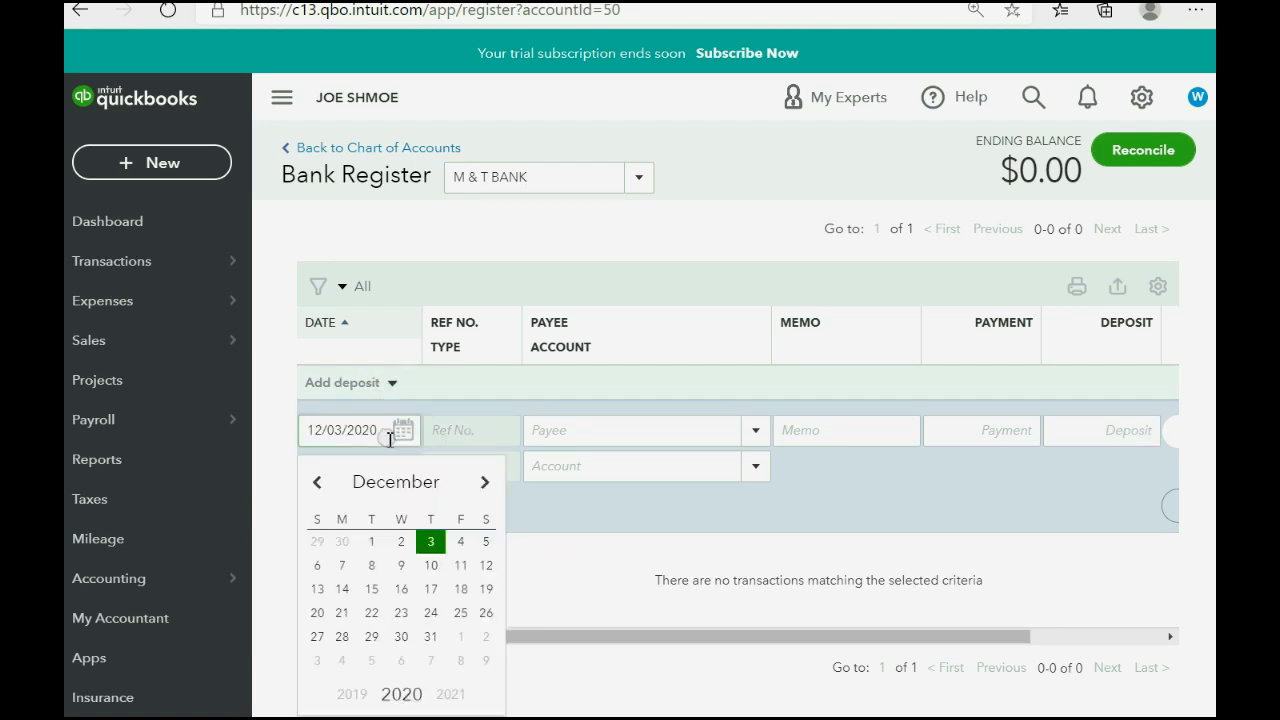
{"action": "left_click", "coordinate": [486, 484]}
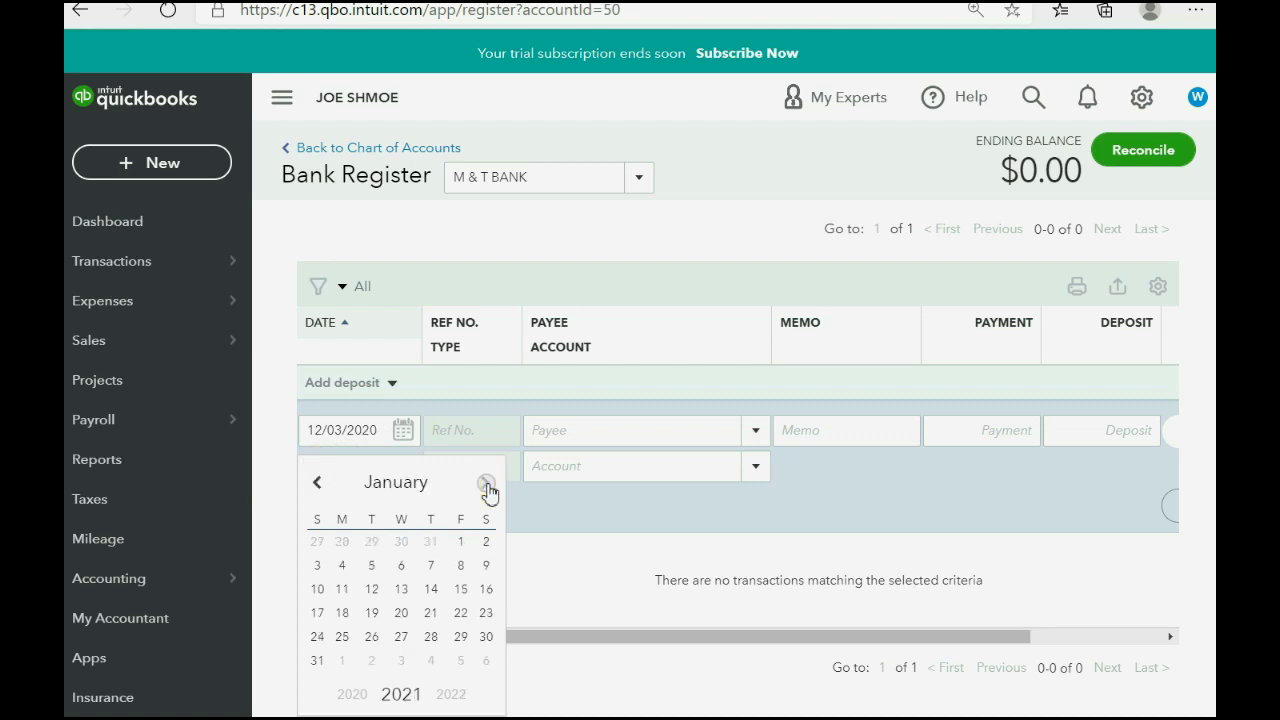
{"action": "left_click", "coordinate": [433, 568]}
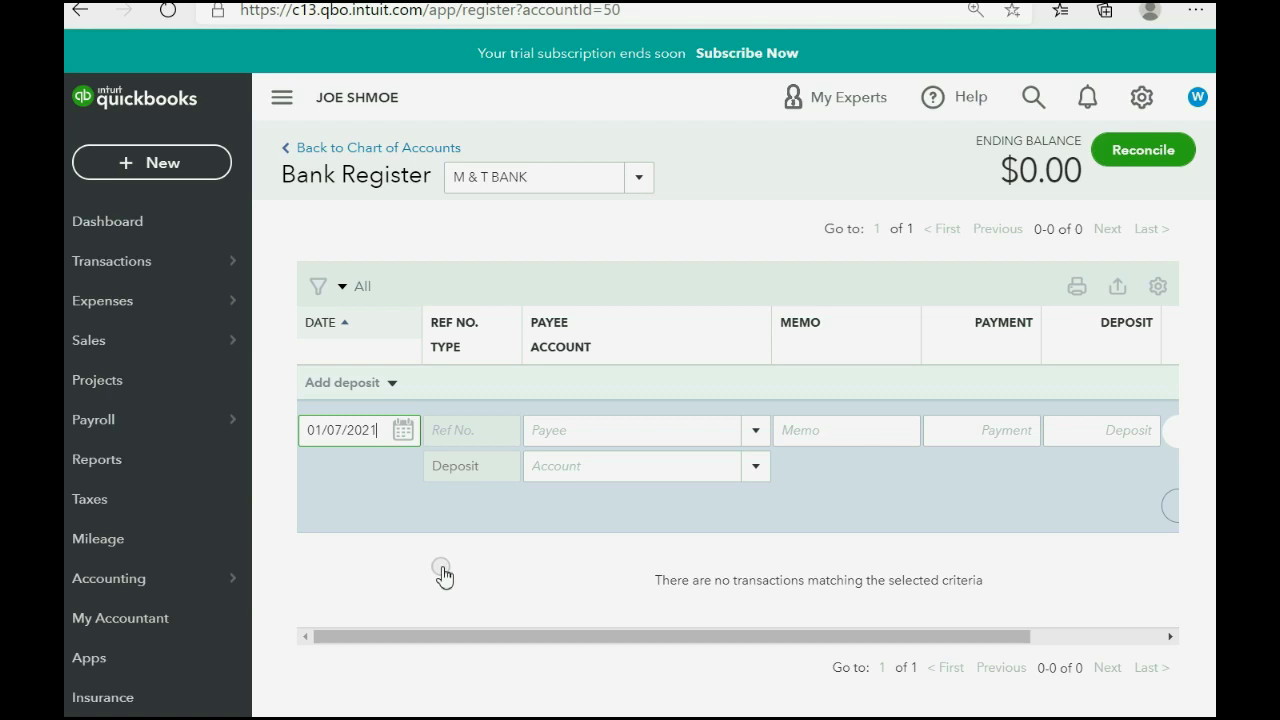
Step: Set the deposit's payee to MOLLY'S SALOON and its account to BARTENDING INCOME
{"action": "left_click", "coordinate": [756, 433]}
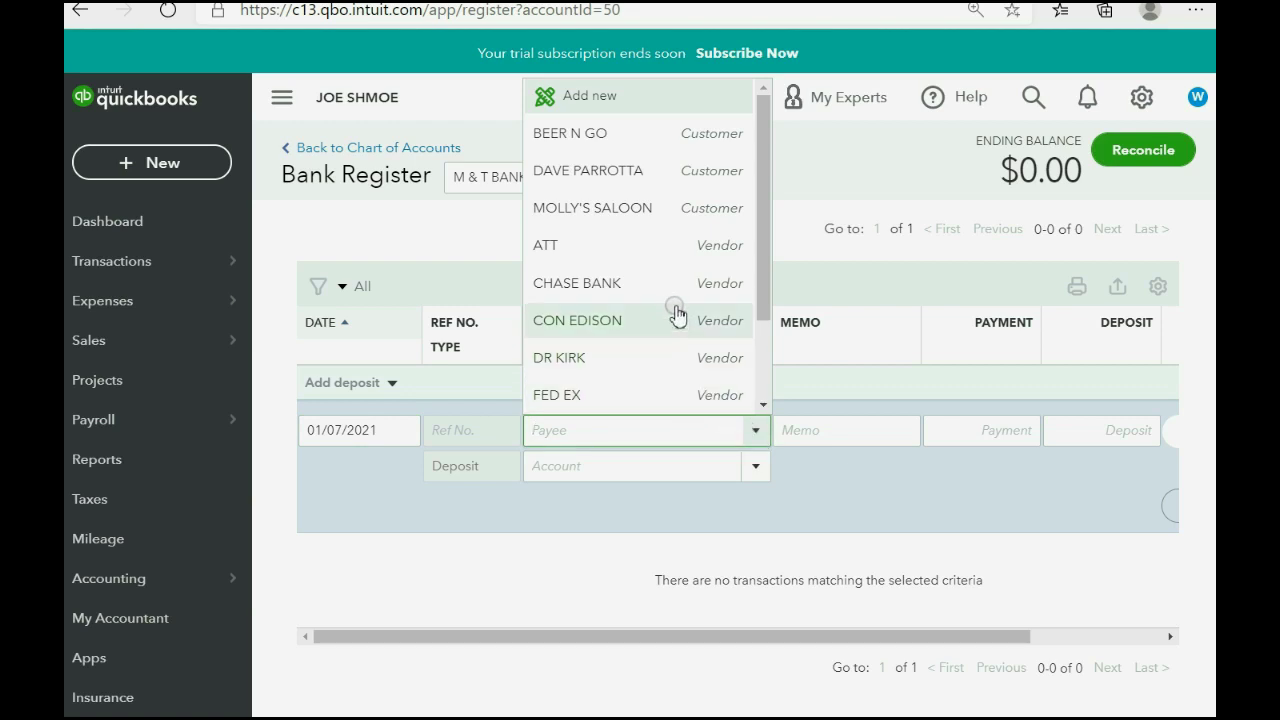
{"action": "left_click", "coordinate": [669, 210]}
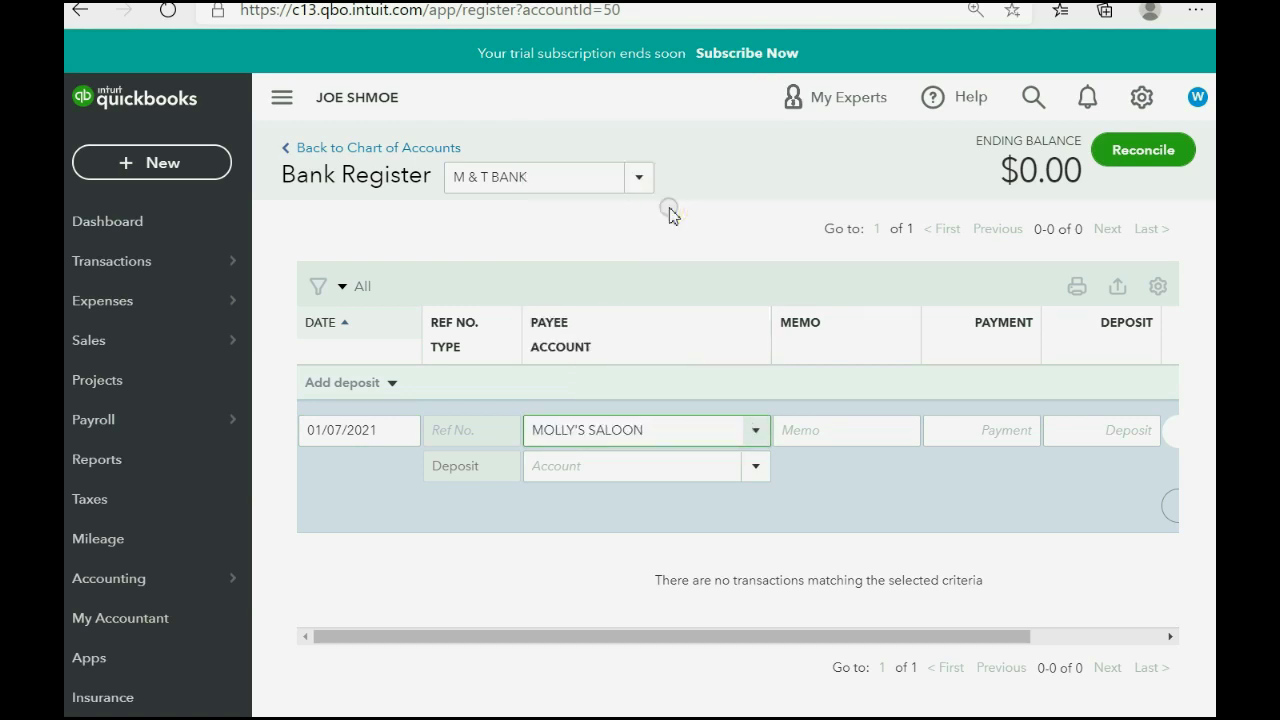
{"action": "left_click", "coordinate": [752, 468]}
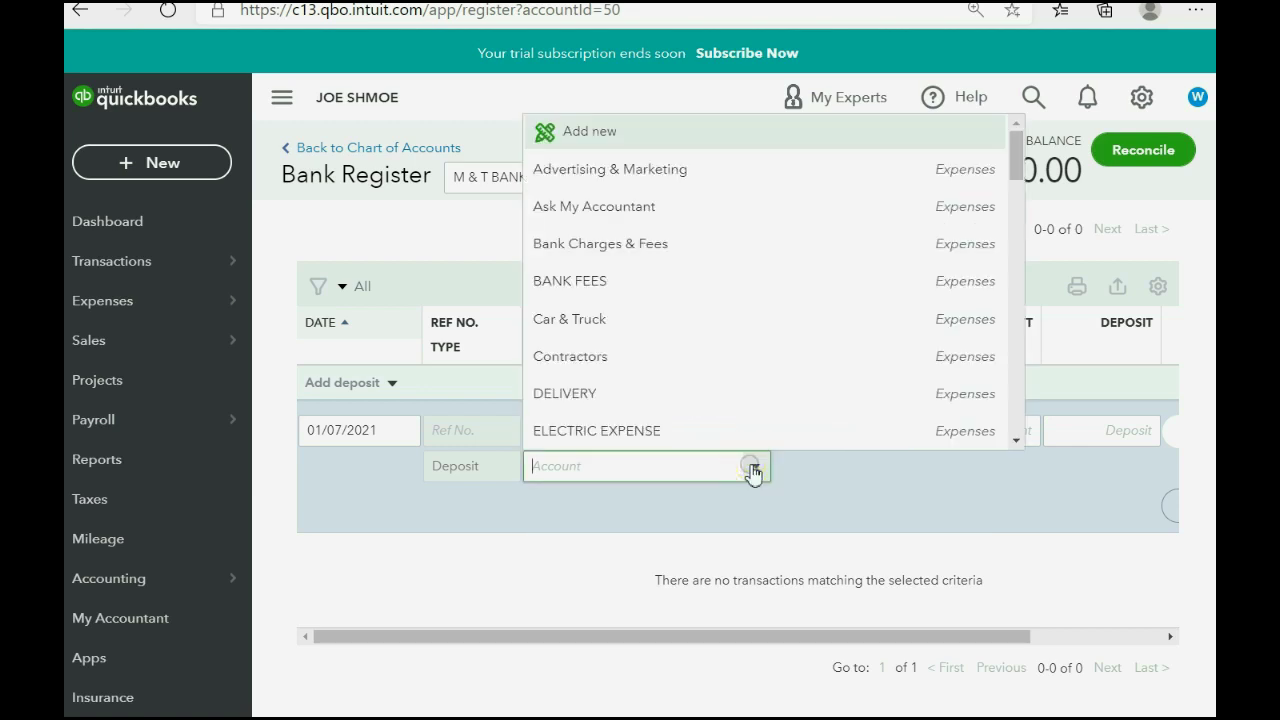
{"action": "left_click", "coordinate": [731, 441]}
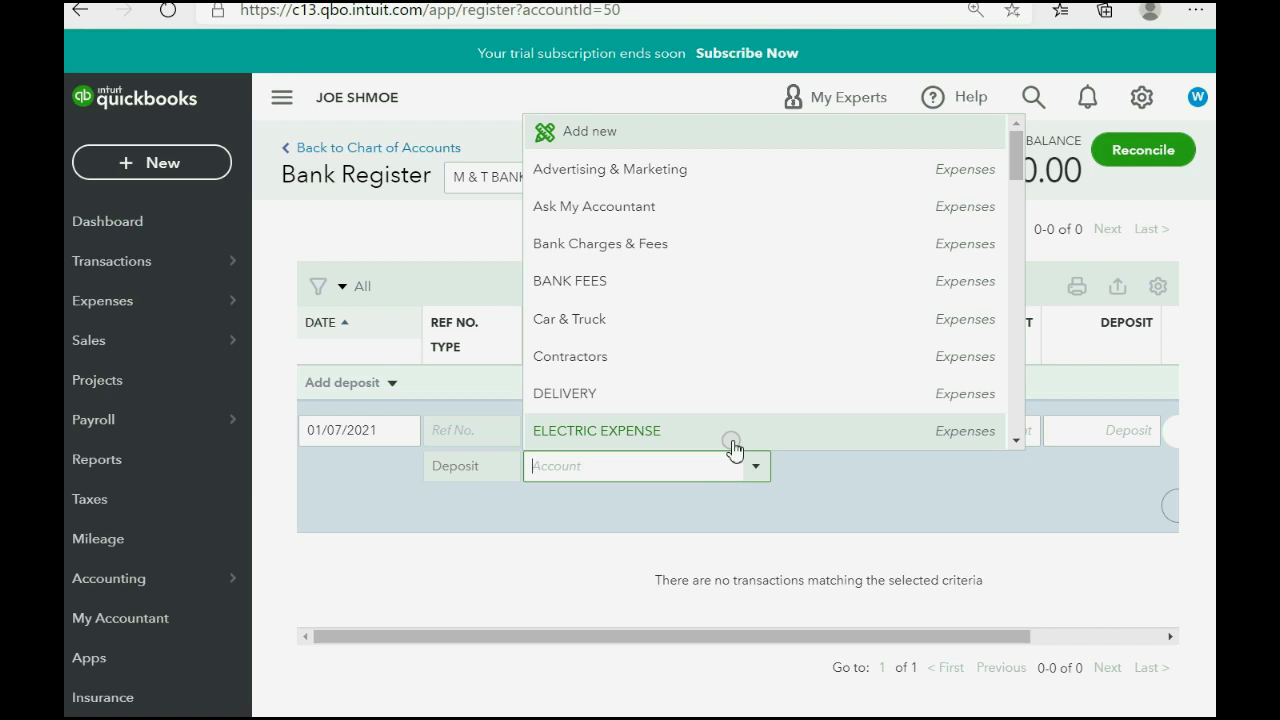
{"action": "mouse_move", "coordinate": [1016, 152]}
{"action": "left_mouse_down"}
{"action": "mouse_move", "coordinate": [1020, 430]}
{"action": "mouse_move", "coordinate": [1016, 150]}
{"action": "left_mouse_up"}
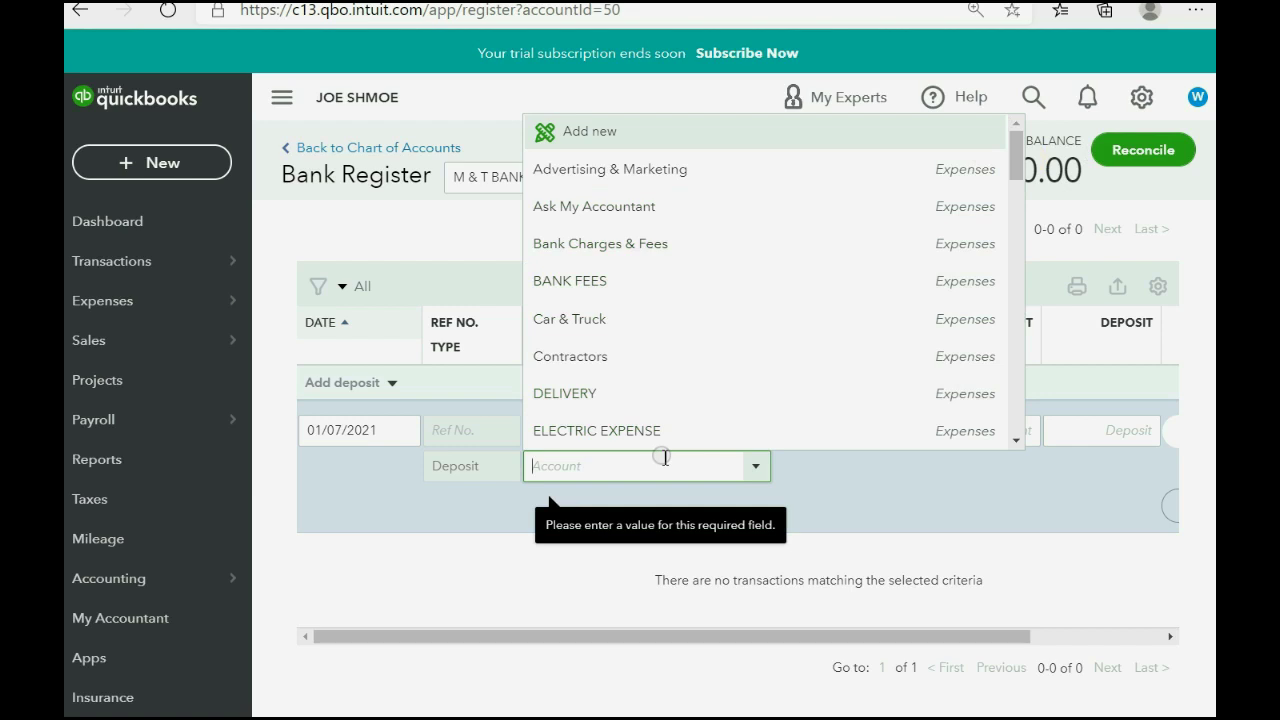
{"action": "type", "text": "Bank Charges & Fees"}
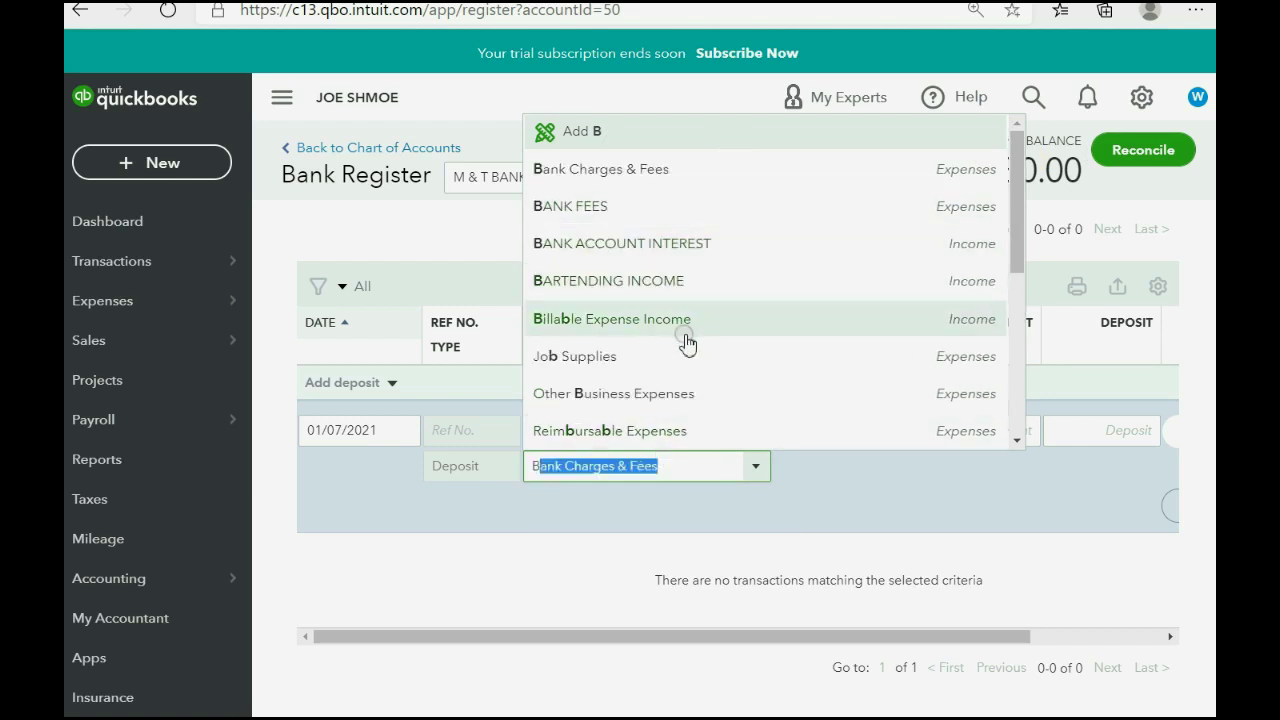
{"action": "left_click", "coordinate": [605, 282]}
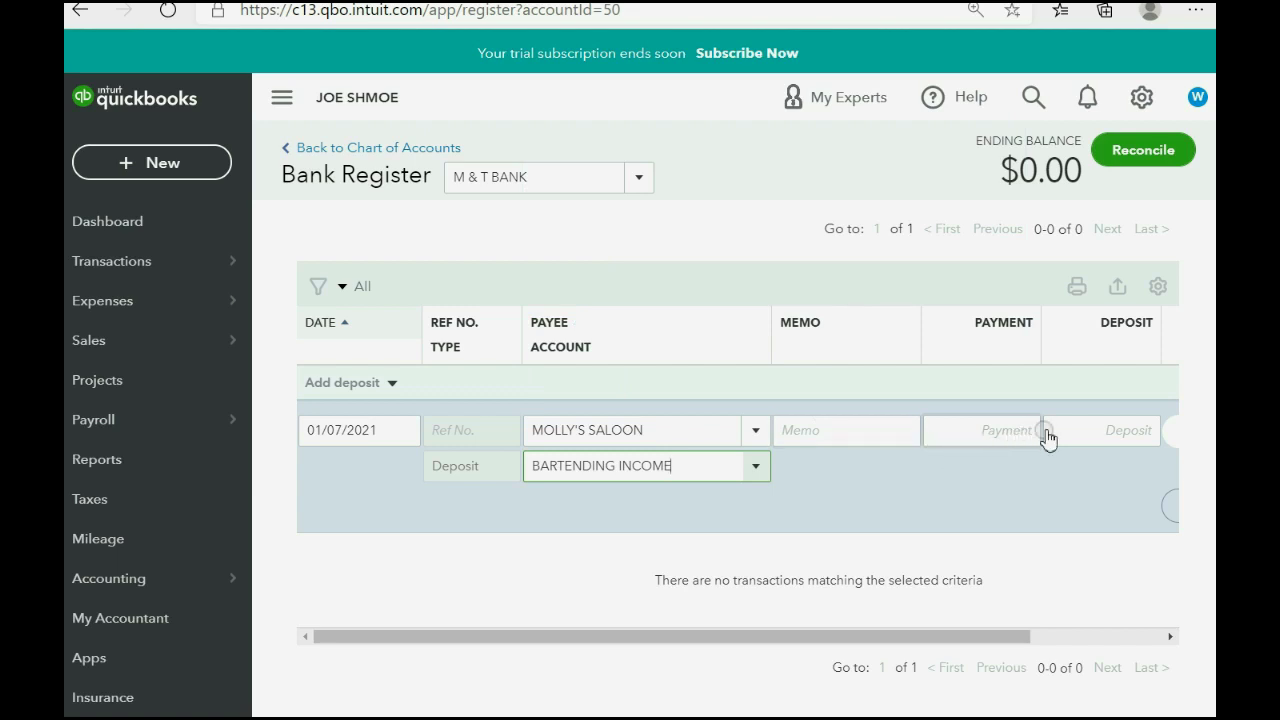
Step: Enter a deposit amount of 1000 for the MOLLY'S SALOON entry and save the transaction
{"action": "left_click", "coordinate": [1083, 430]}
{"action": "left_click", "coordinate": [995, 436]}
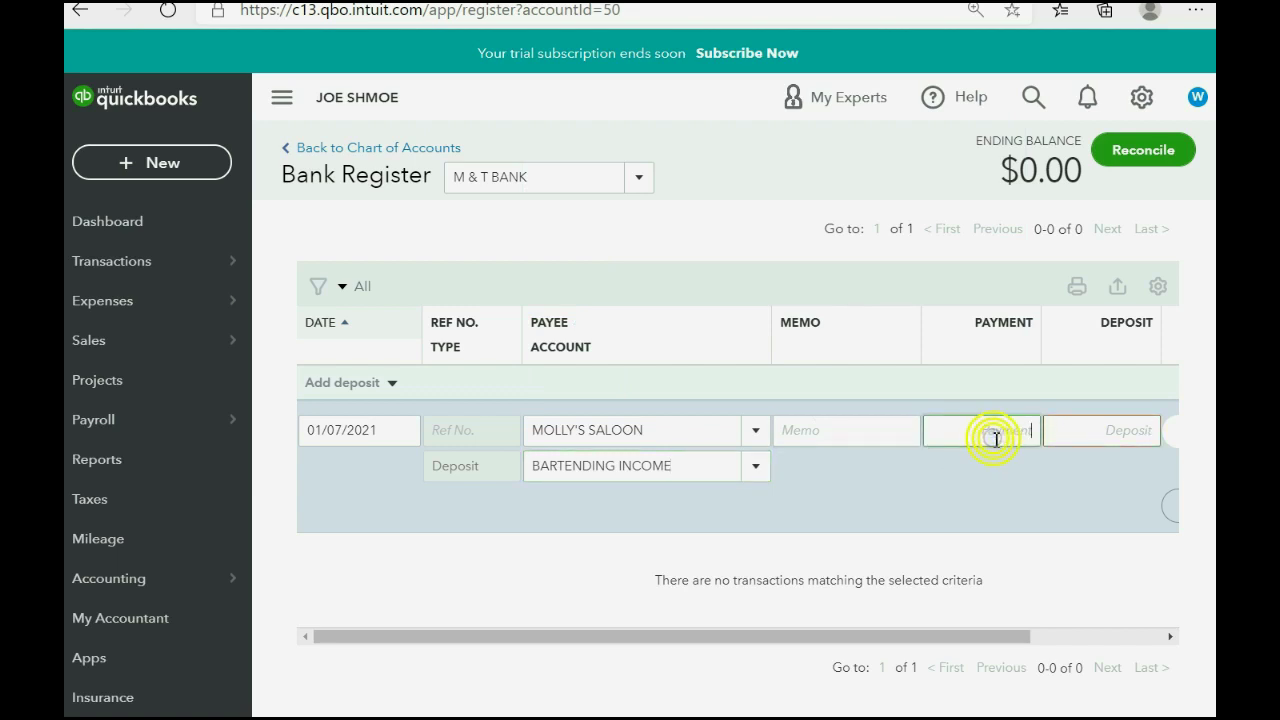
{"action": "left_click", "coordinate": [1088, 434]}
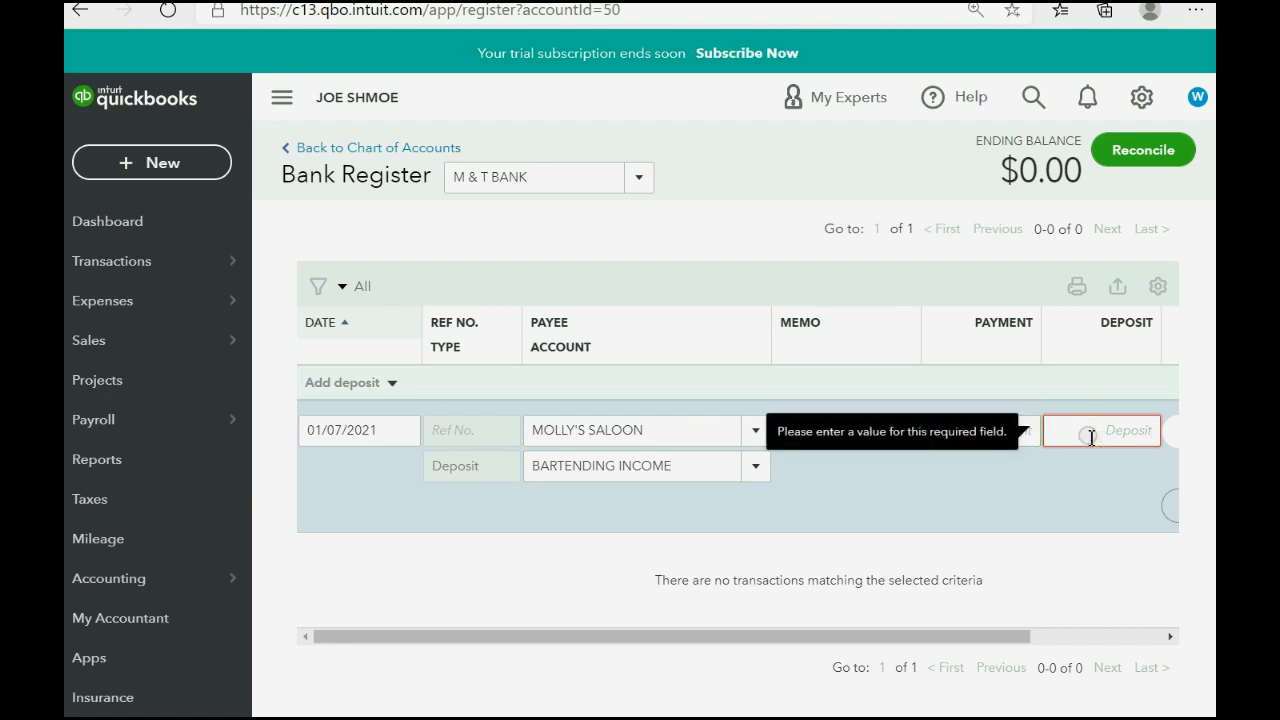
{"action": "left_click", "coordinate": [1095, 431]}
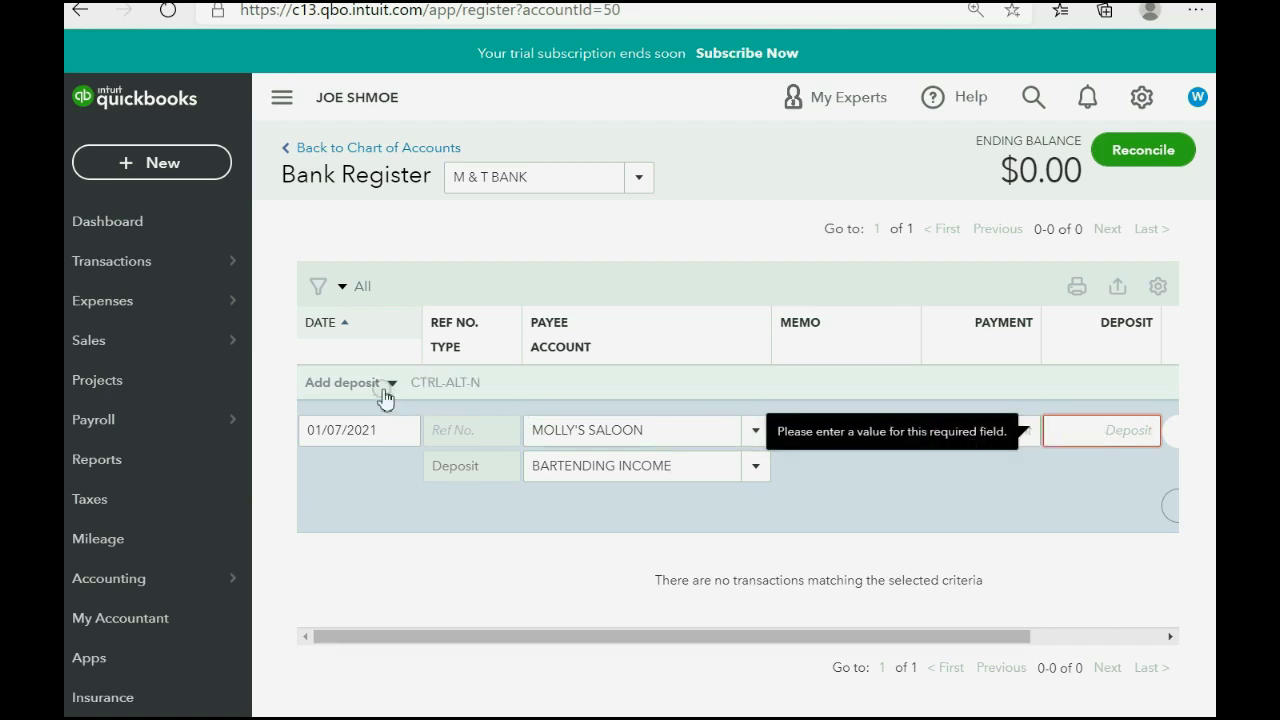
{"action": "left_click", "coordinate": [1100, 431]}
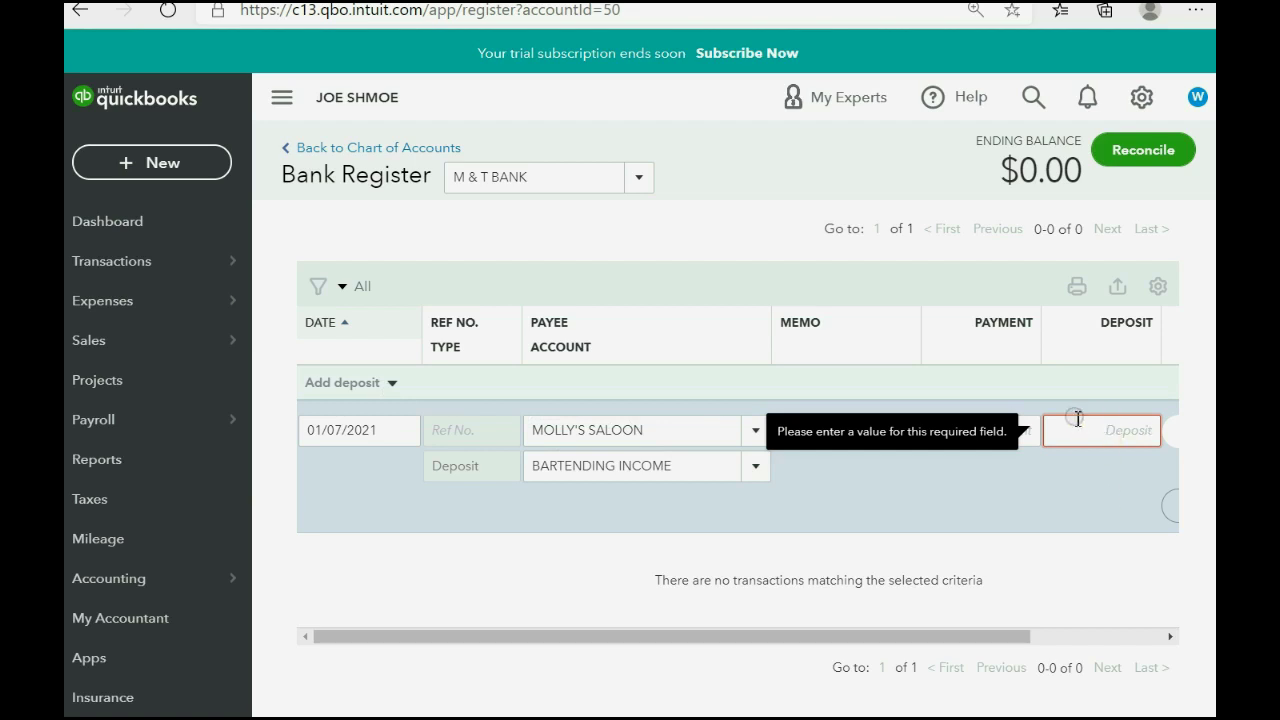
{"action": "type", "text": "1000"}
{"action": "key", "text": "Tab"}
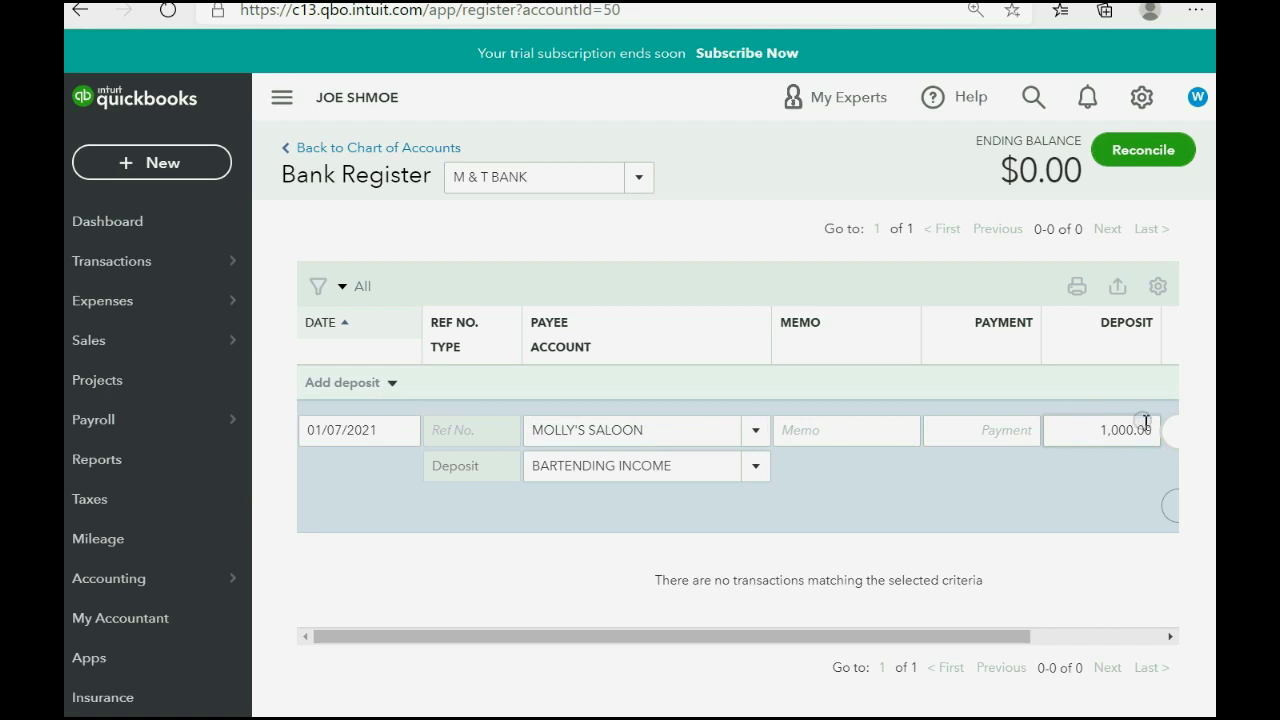
{"action": "left_click", "coordinate": [1091, 428]}
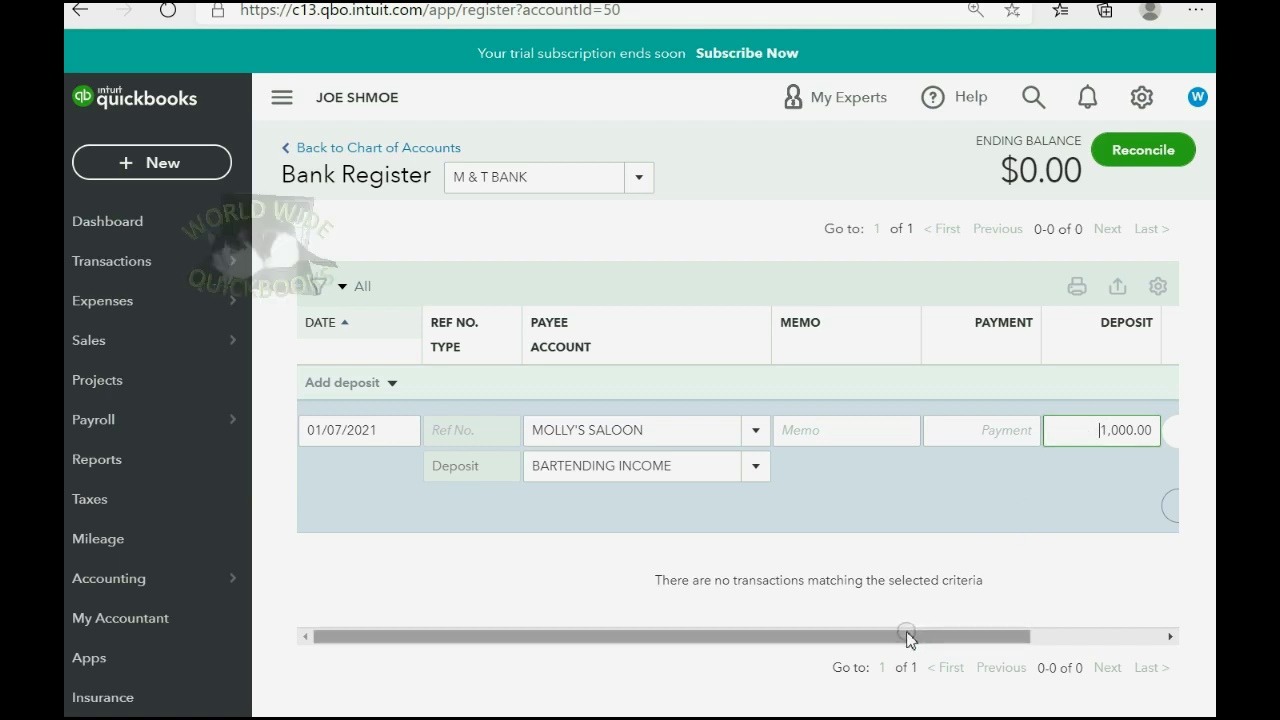
{"action": "left_click_drag", "start_coordinate": [903, 634], "coordinate": [1063, 636]}
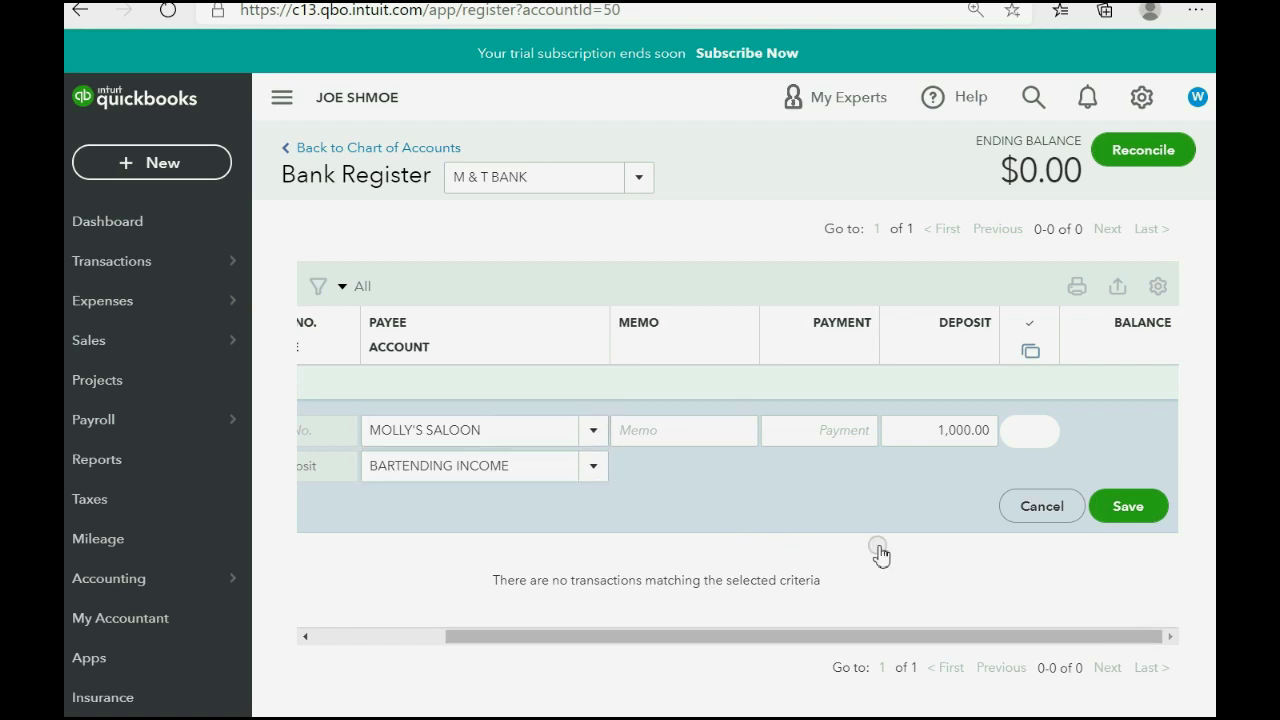
{"action": "left_click", "coordinate": [1114, 515]}
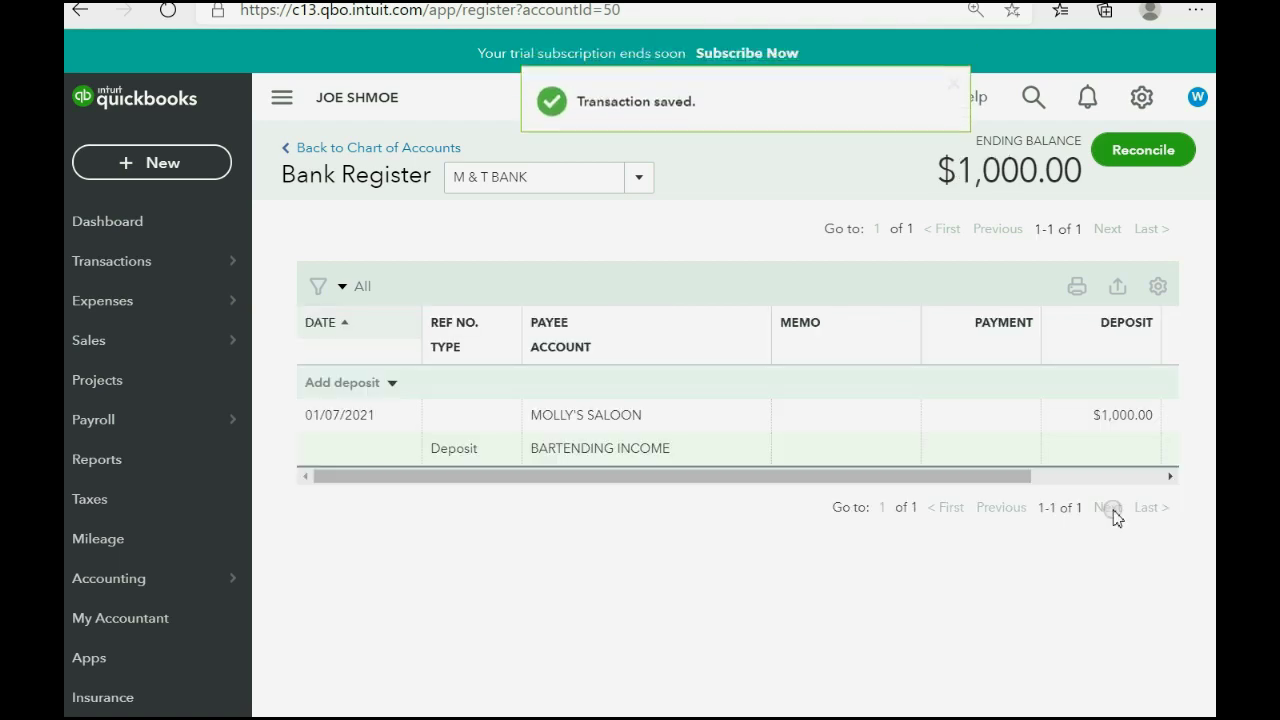
Step: Open the custom Trial Balance report and examine the debit and credit amounts after the deposit
{"action": "left_click", "coordinate": [120, 463]}
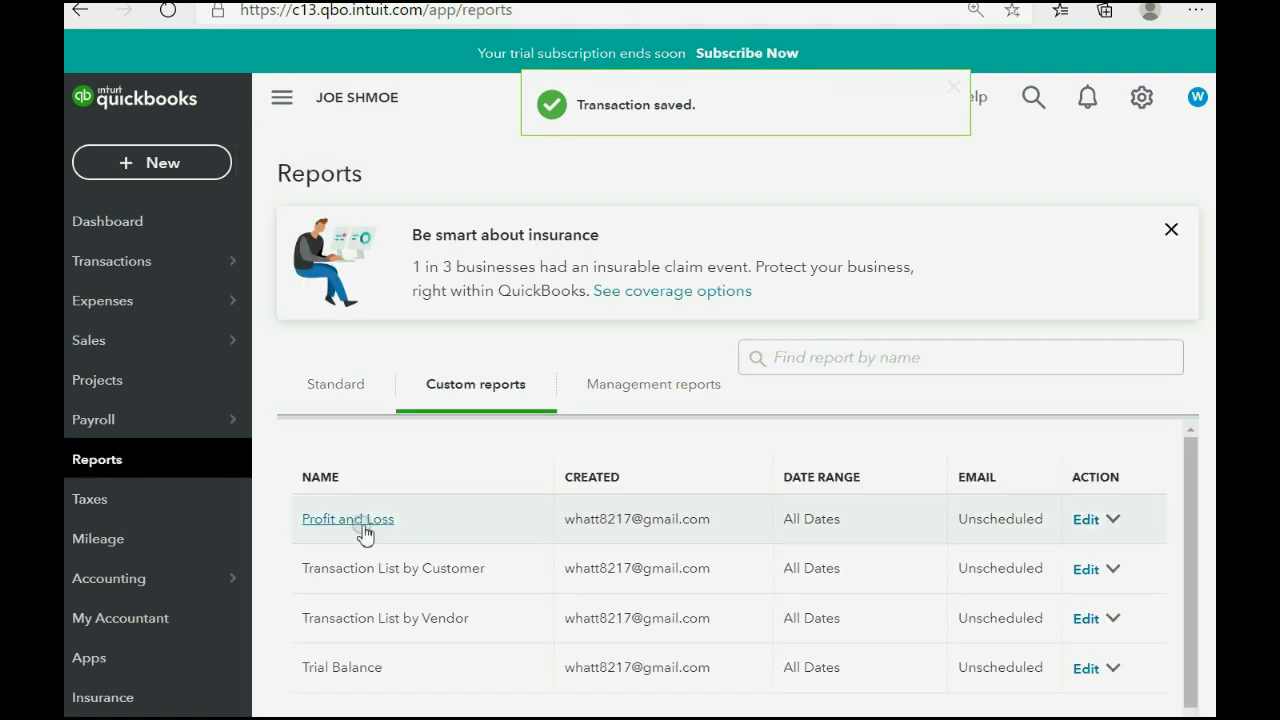
{"action": "left_click", "coordinate": [359, 617]}
{"action": "left_click", "coordinate": [370, 667]}
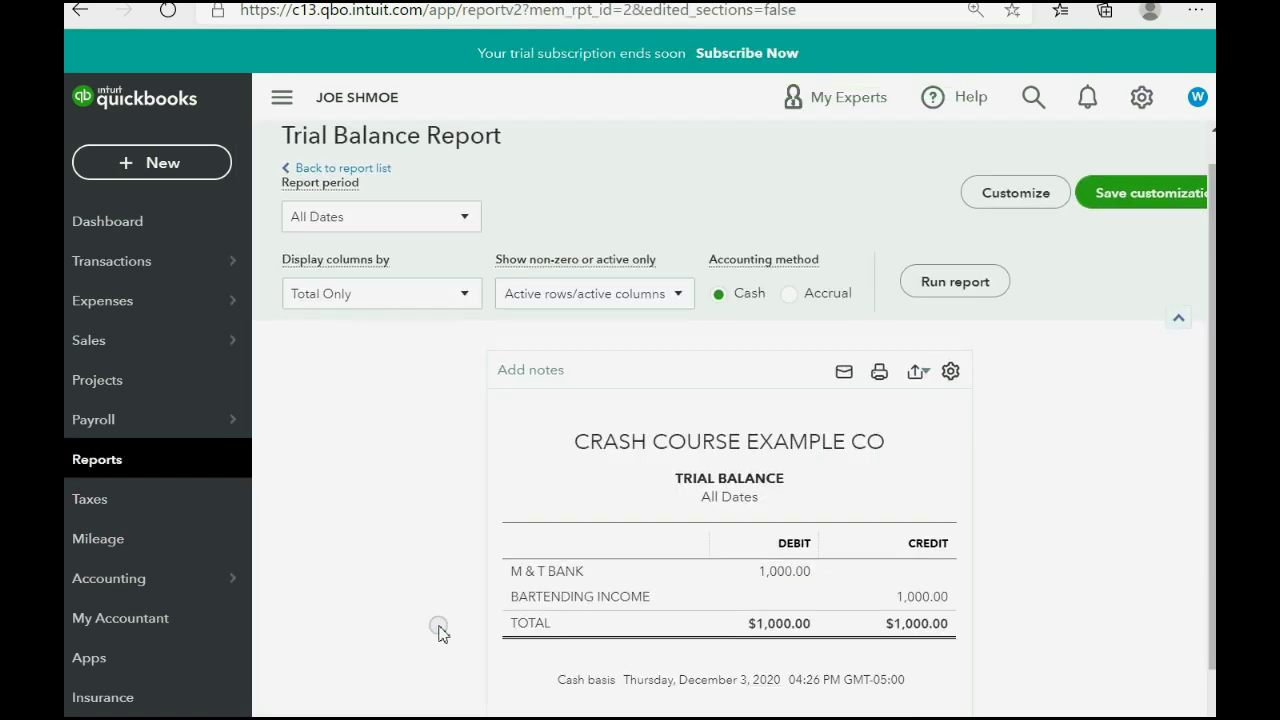
{"action": "scroll", "coordinate": [553, 530], "scroll_direction": "down", "scroll_amount": 1}
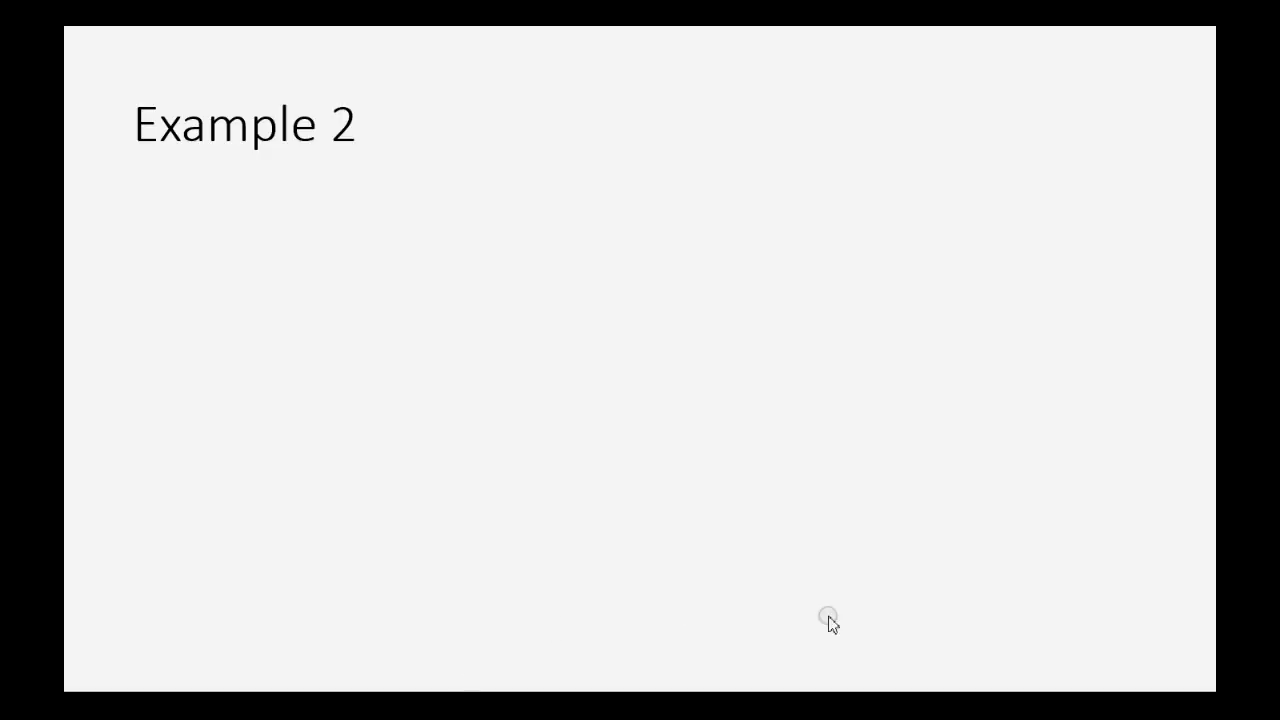
{"action": "left_click", "coordinate": [995, 586]}
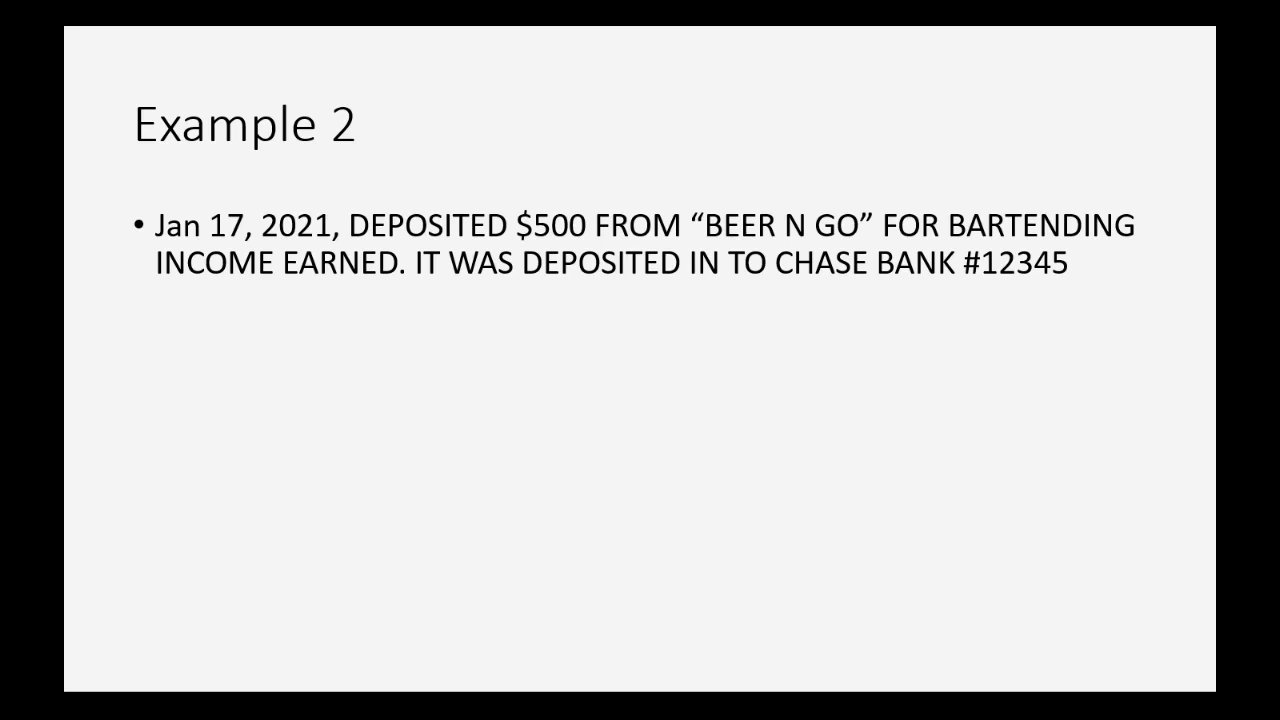
{"action": "key", "text": "Right"}
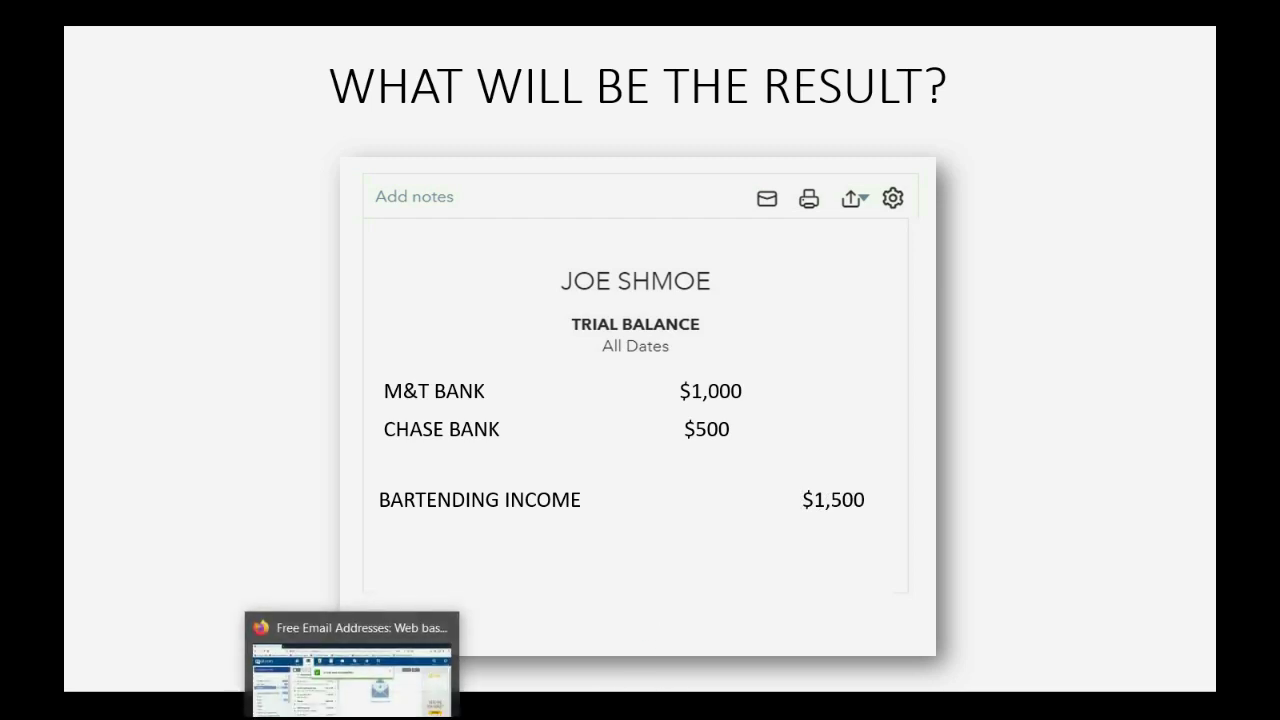
Step: Switch from the slides back to the Trial Balance report in QuickBooks Online
{"action": "left_click", "coordinate": [355, 665]}
{"action": "key", "text": "alt+Tab"}
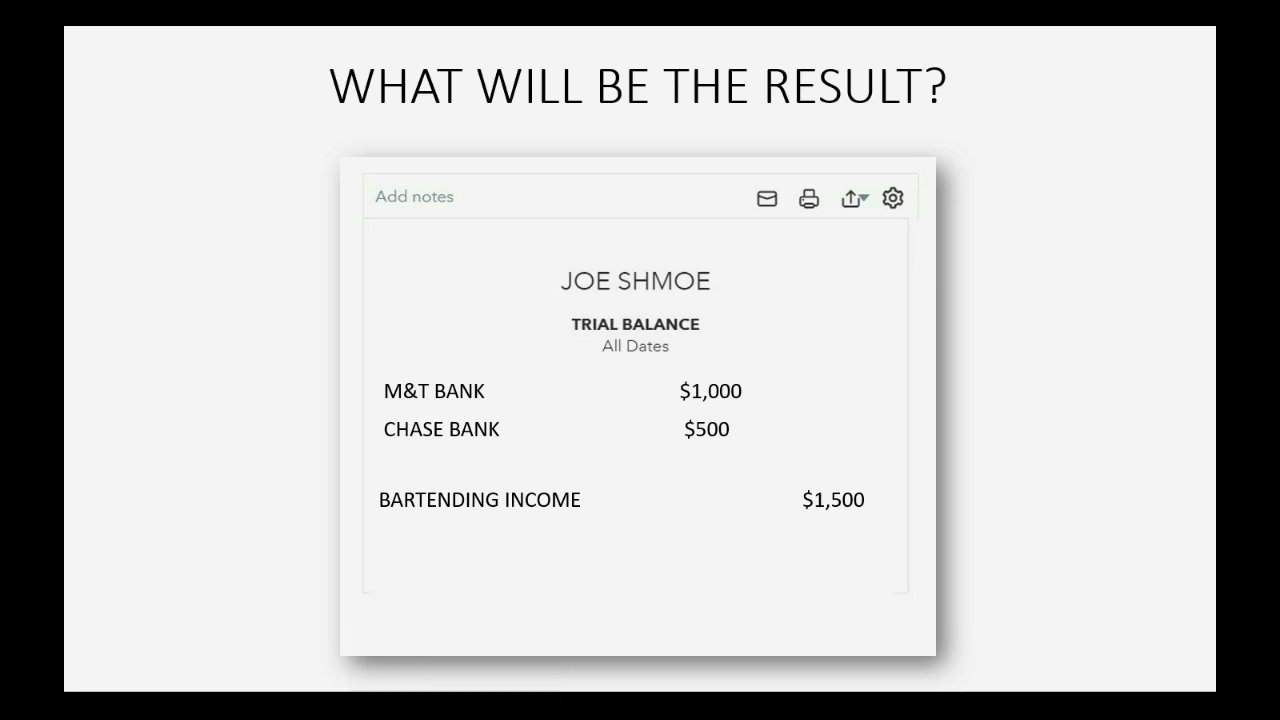
{"action": "key", "text": "alt+Tab"}
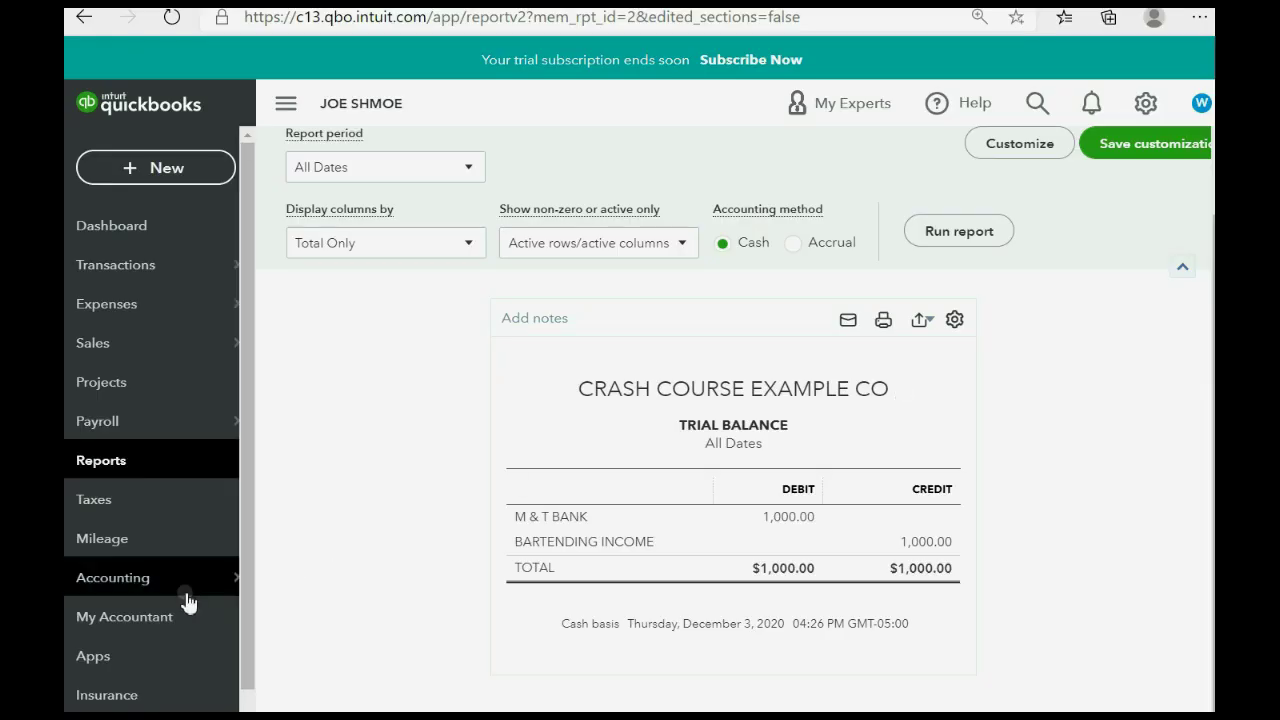
Step: Open the bank register of the CHASE BANK checking account from the Chart of Accounts
{"action": "mouse_move", "coordinate": [165, 585]}
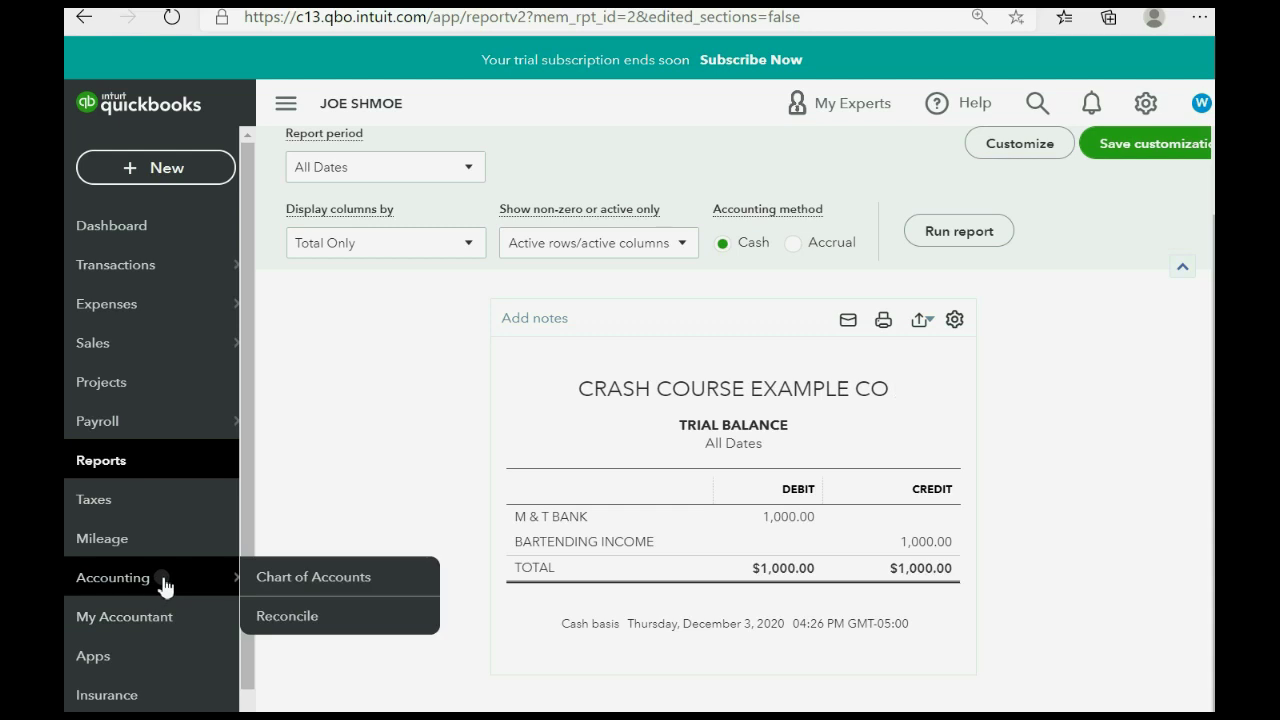
{"action": "left_click", "coordinate": [306, 580]}
{"action": "scroll", "coordinate": [414, 503], "scroll_direction": "down", "scroll_amount": 3}
{"action": "scroll", "coordinate": [414, 505], "scroll_direction": "up", "scroll_amount": 1}
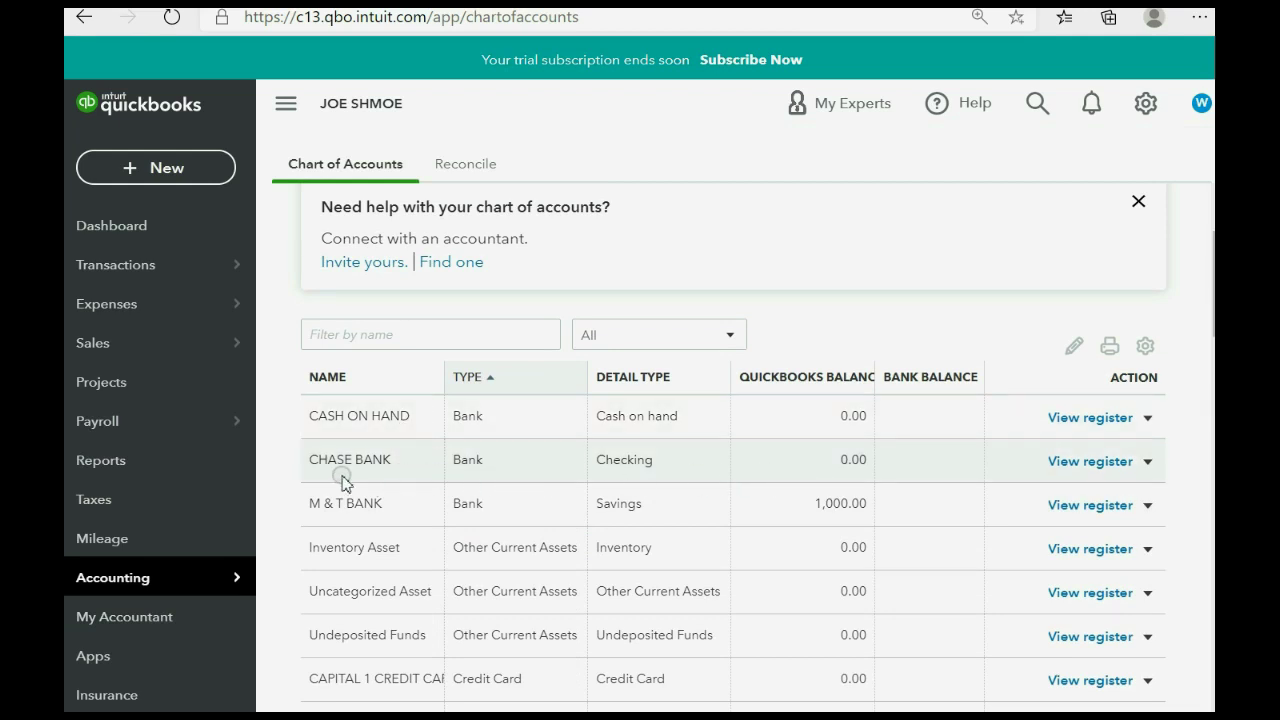
{"action": "left_click", "coordinate": [1068, 466]}
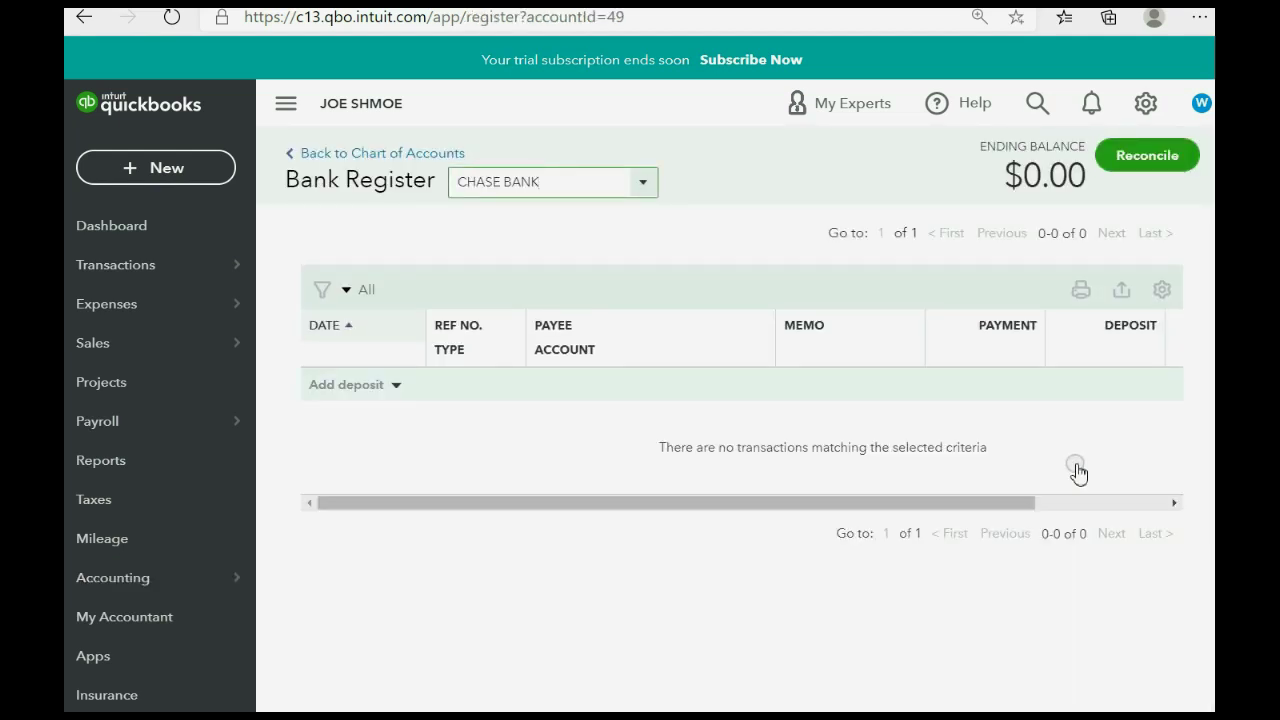
Step: Start a new deposit in the CHASE BANK register and set its date to 01/17/2021
{"action": "left_click", "coordinate": [395, 390]}
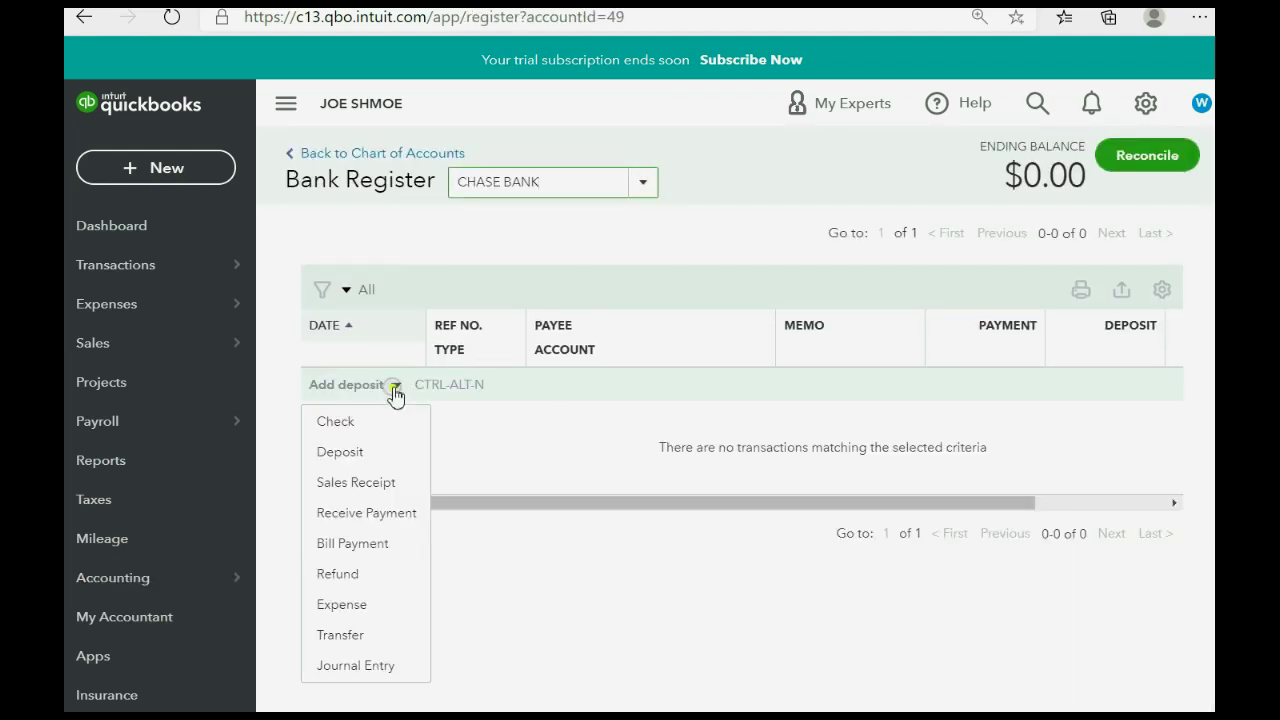
{"action": "left_click", "coordinate": [358, 452]}
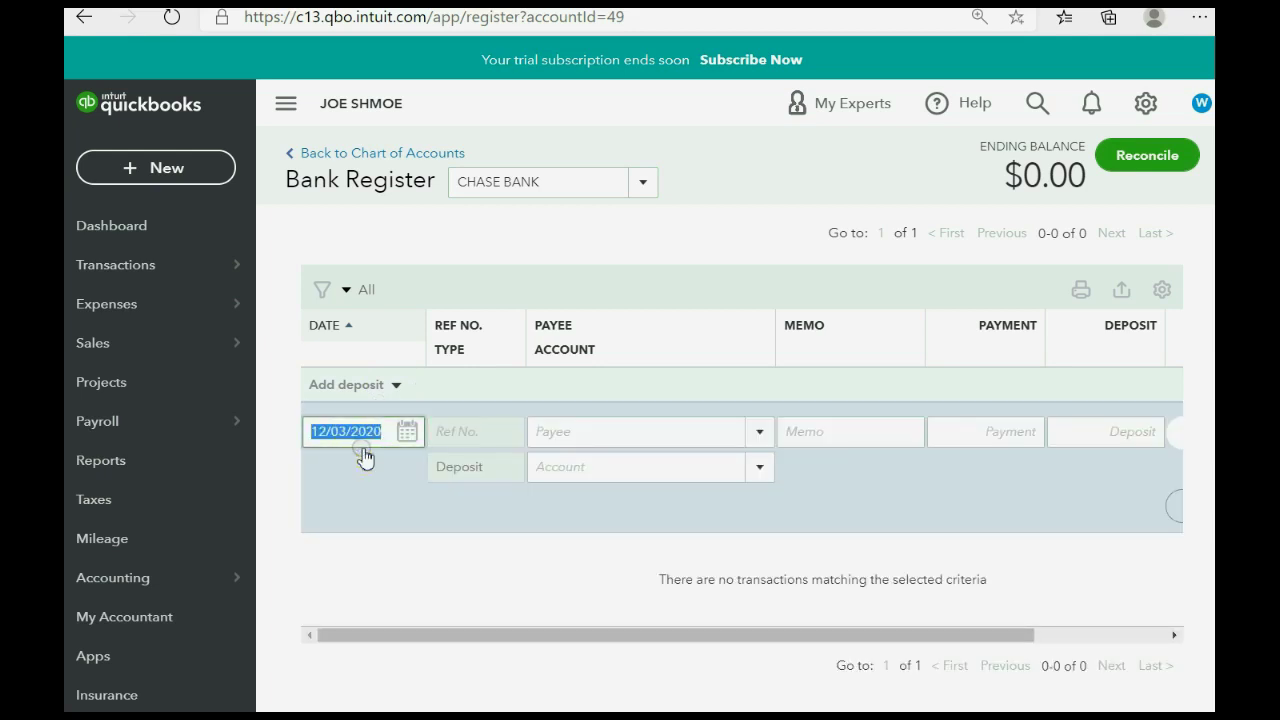
{"action": "left_click", "coordinate": [407, 431]}
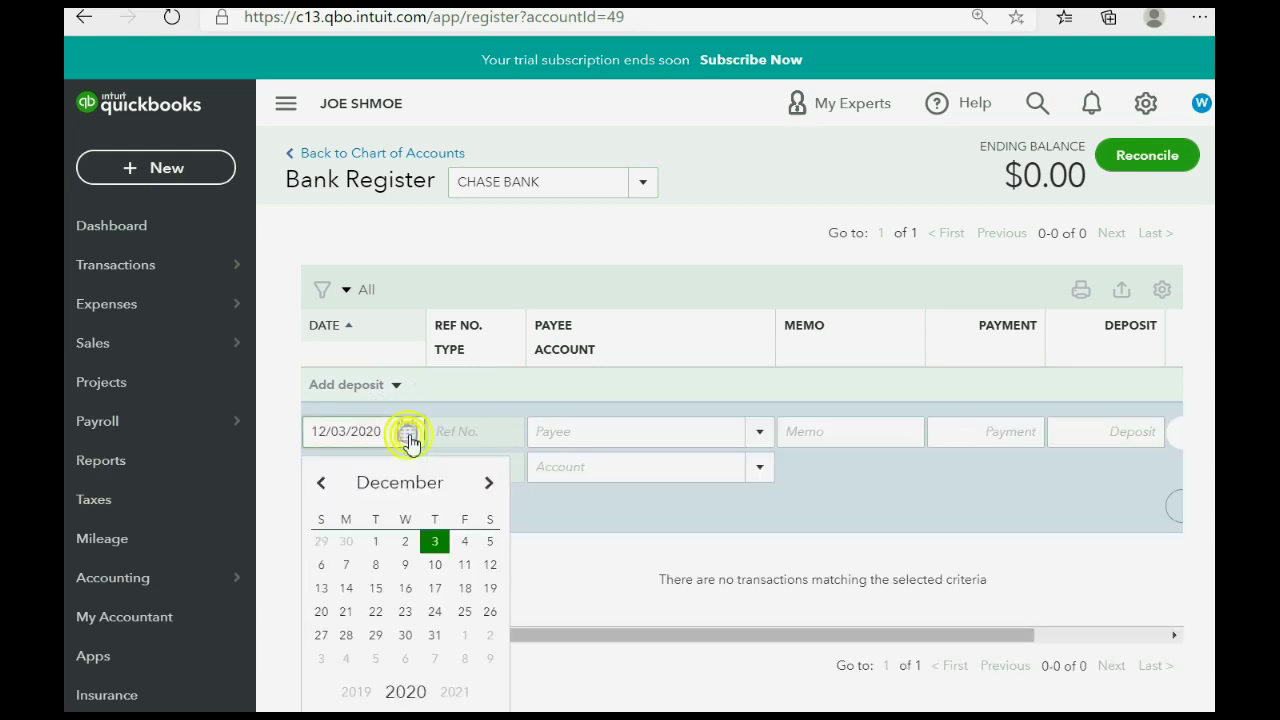
{"action": "left_click", "coordinate": [489, 482]}
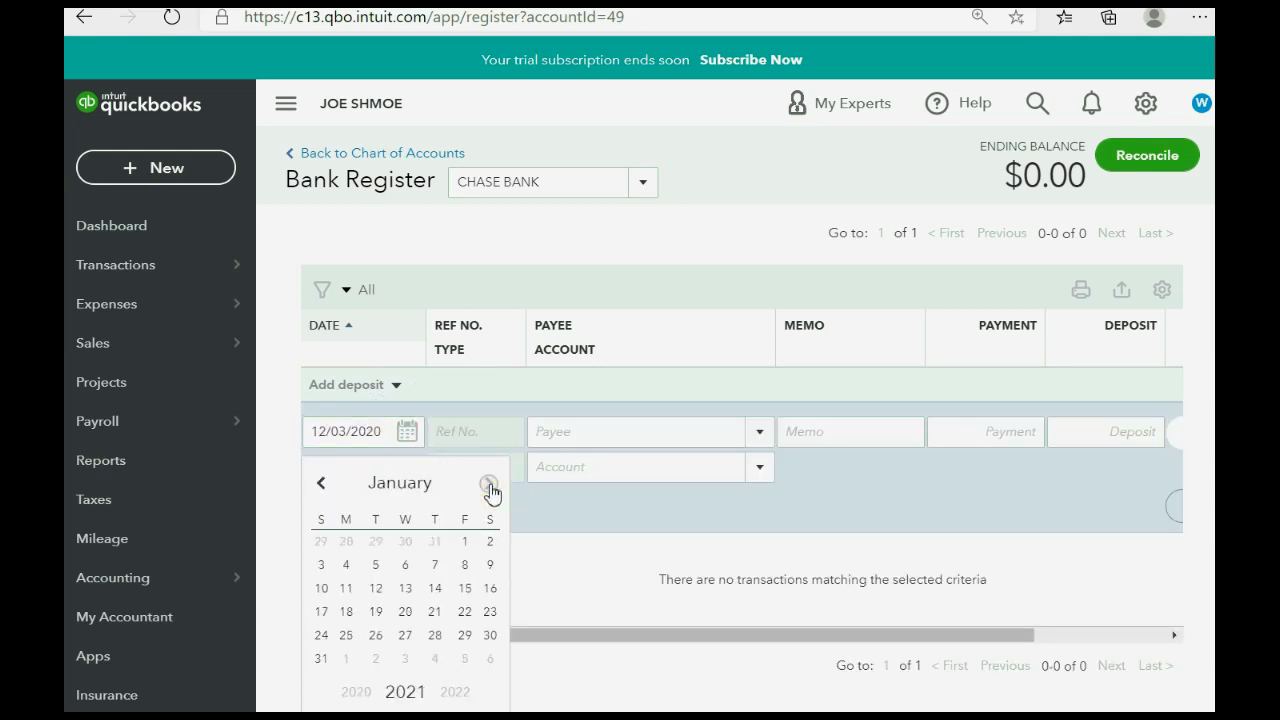
{"action": "left_click", "coordinate": [328, 610]}
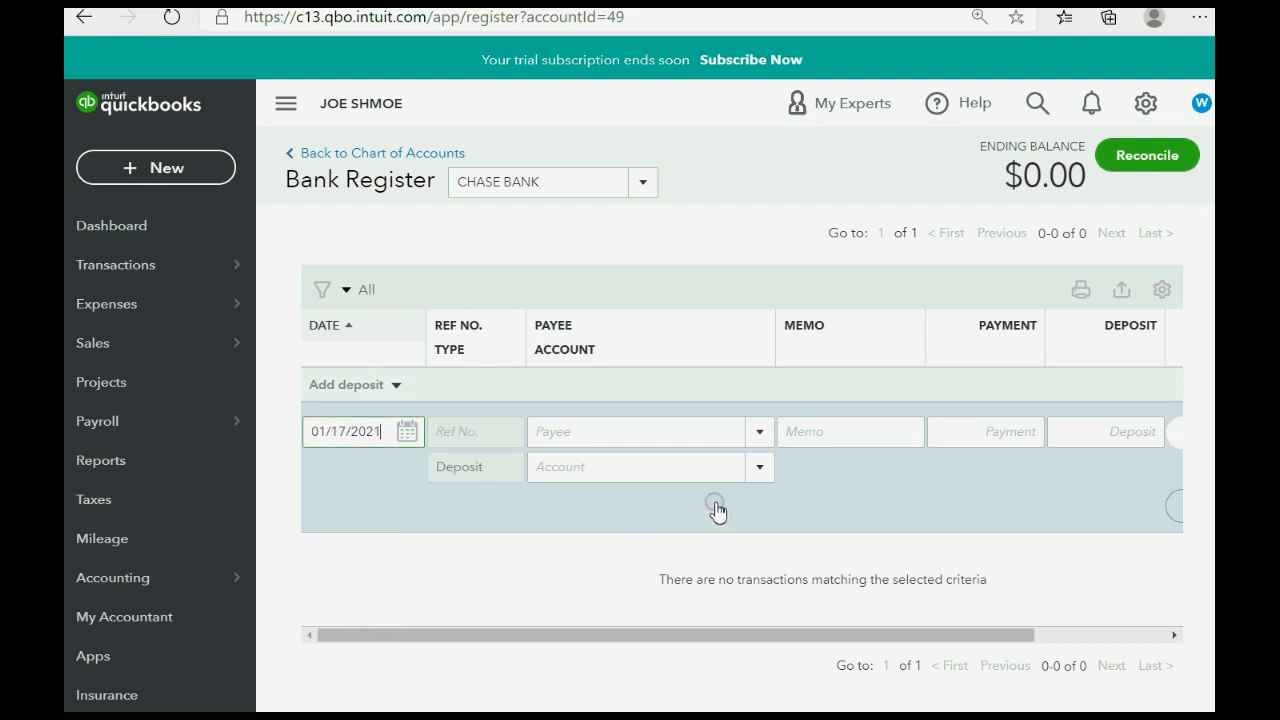
Step: Set the new deposit's payee to BEER N GO and its account to BARTENDING INCOME
{"action": "left_click", "coordinate": [762, 440]}
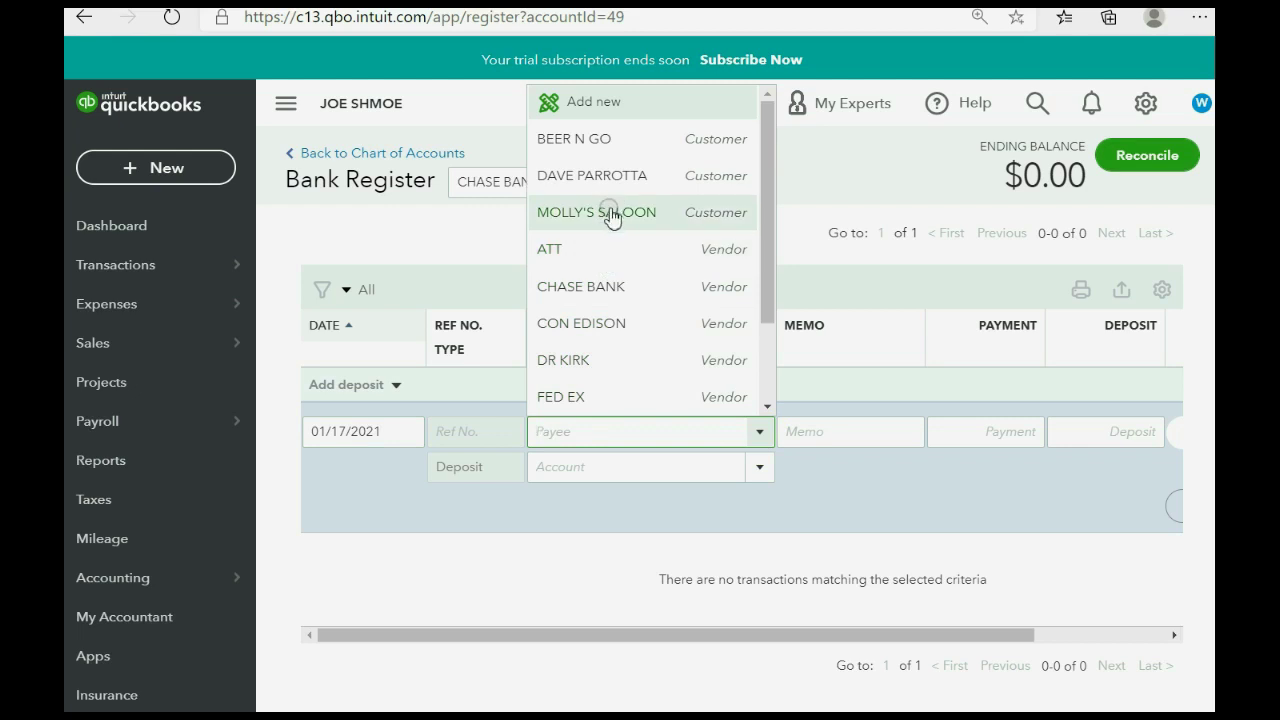
{"action": "left_click", "coordinate": [598, 140]}
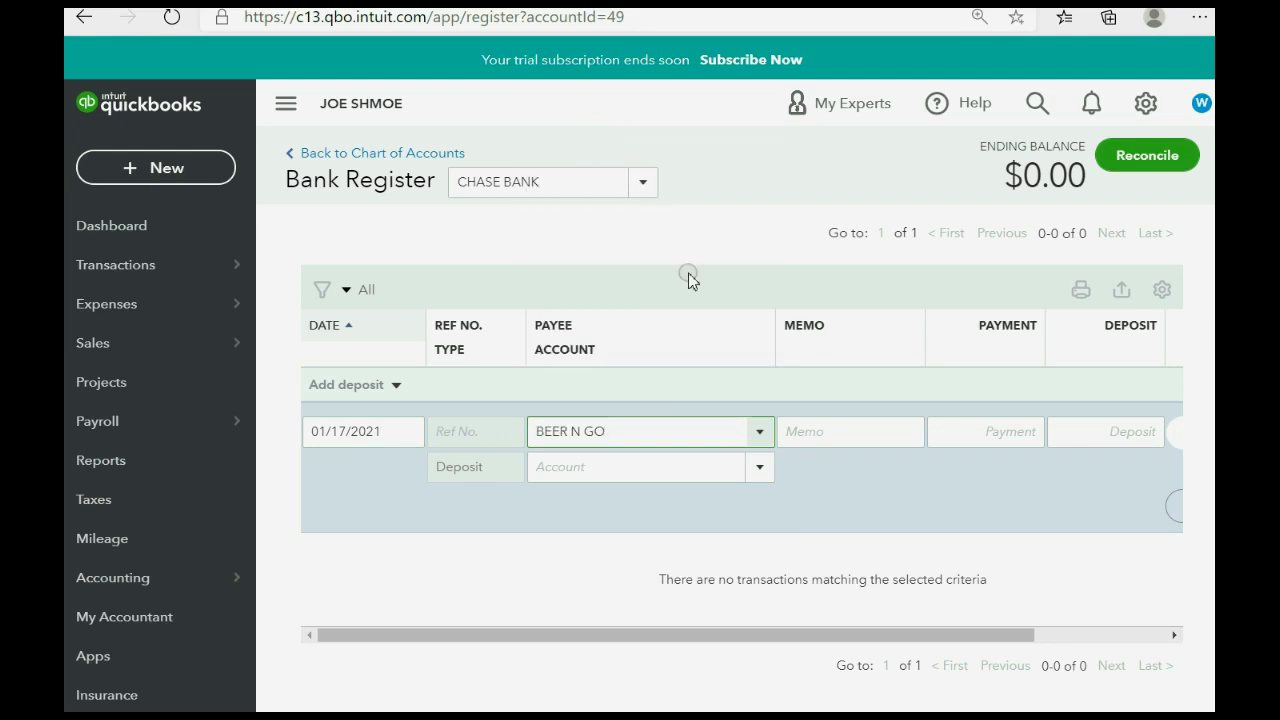
{"action": "left_click", "coordinate": [759, 467]}
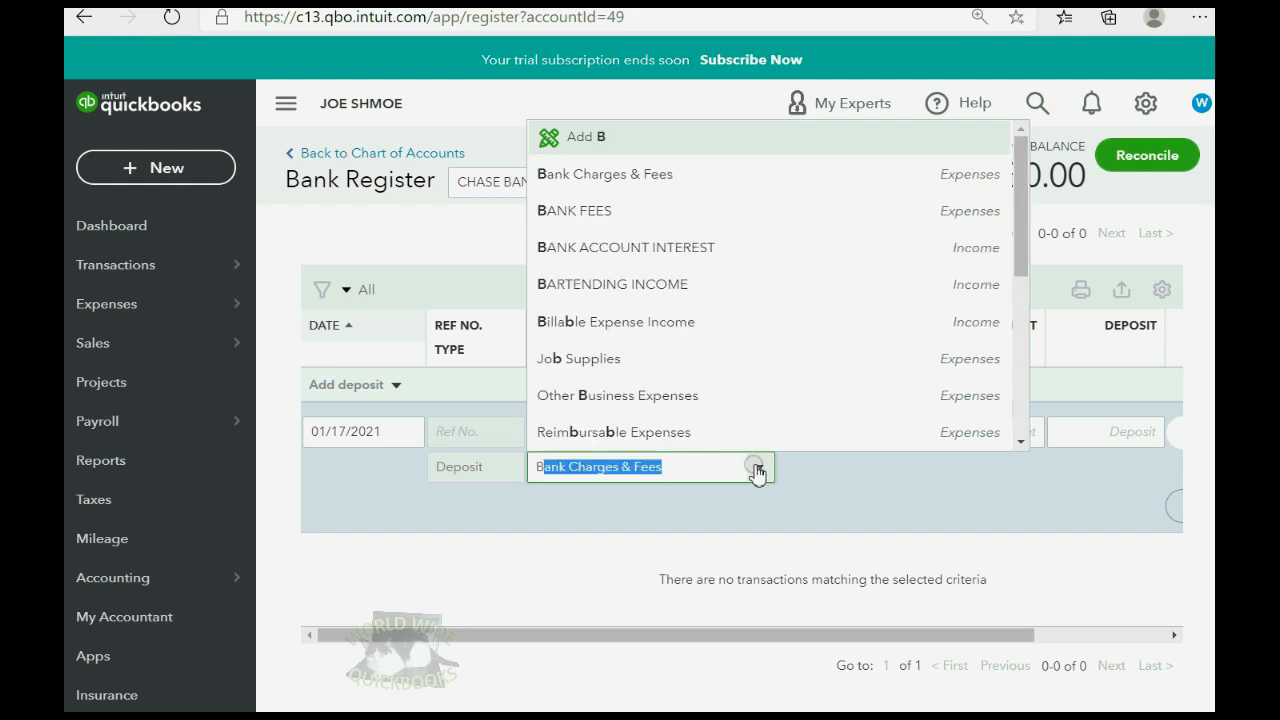
{"action": "left_click", "coordinate": [669, 285]}
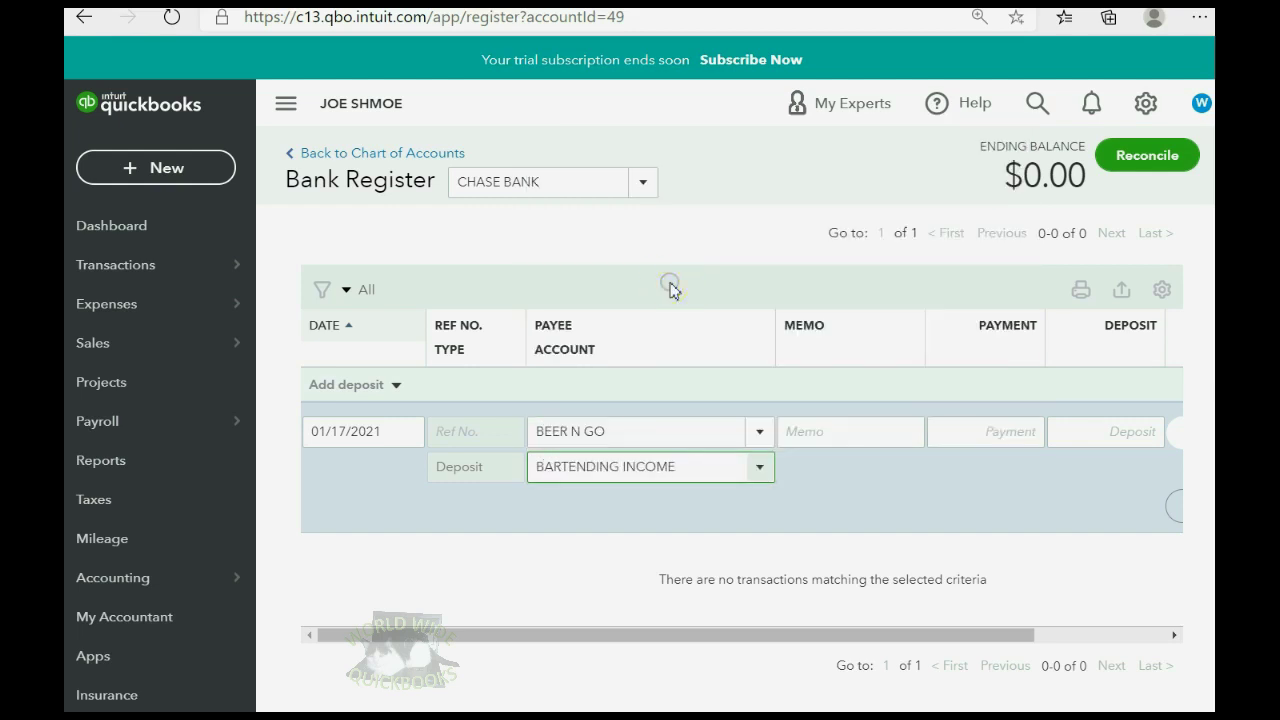
Step: Enter a deposit amount of 500.00 for the BEER N GO entry and save the transaction
{"action": "left_click", "coordinate": [1104, 436]}
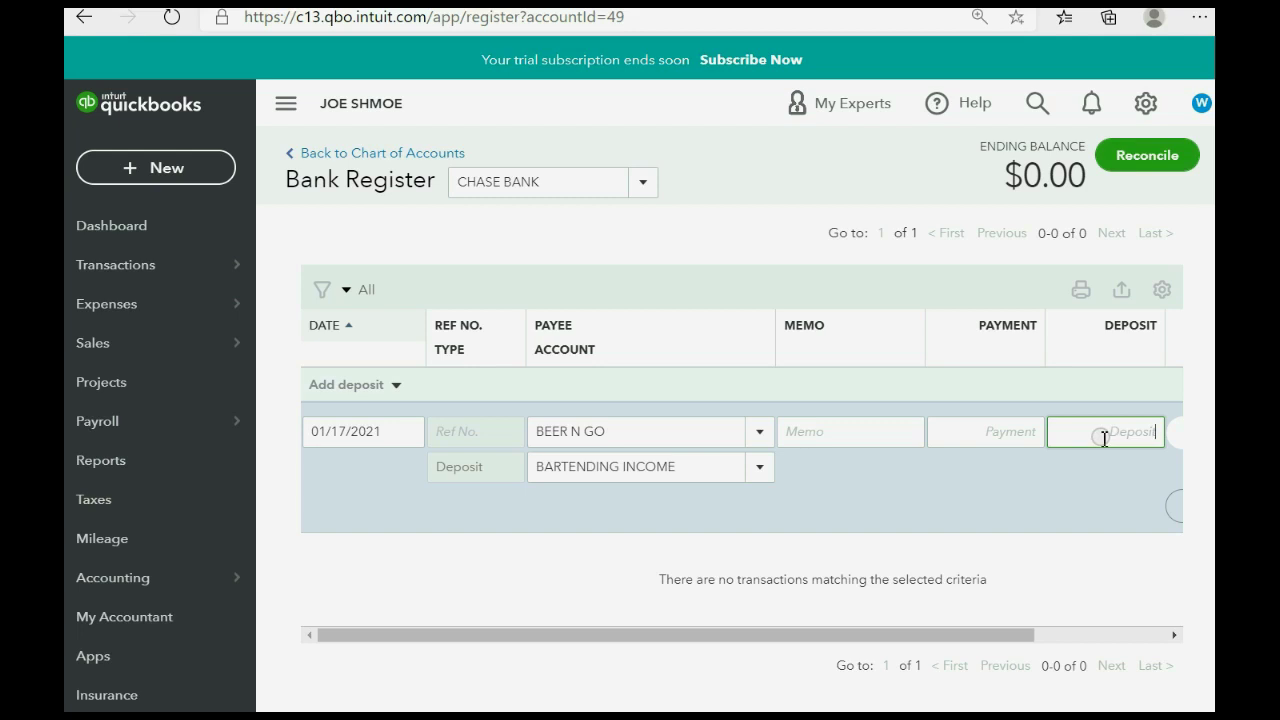
{"action": "key", "text": "Tab"}
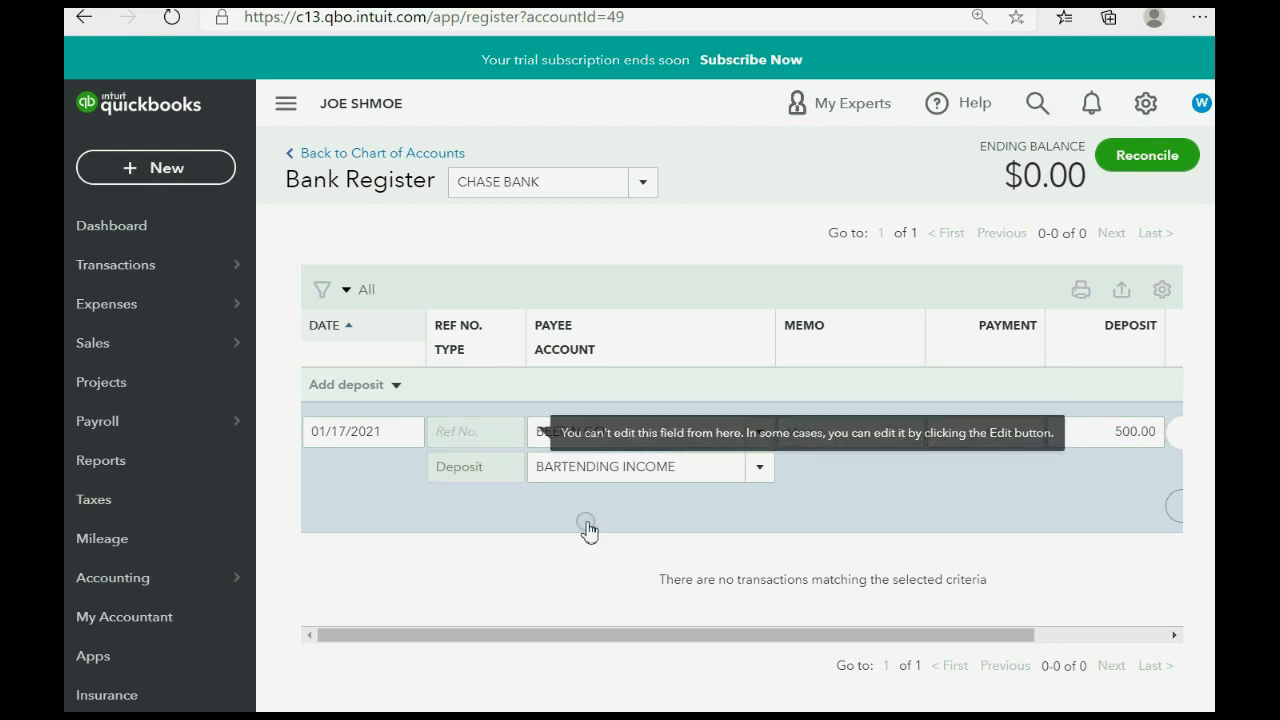
{"action": "left_click", "coordinate": [1082, 431]}
{"action": "left_click", "coordinate": [1082, 431]}
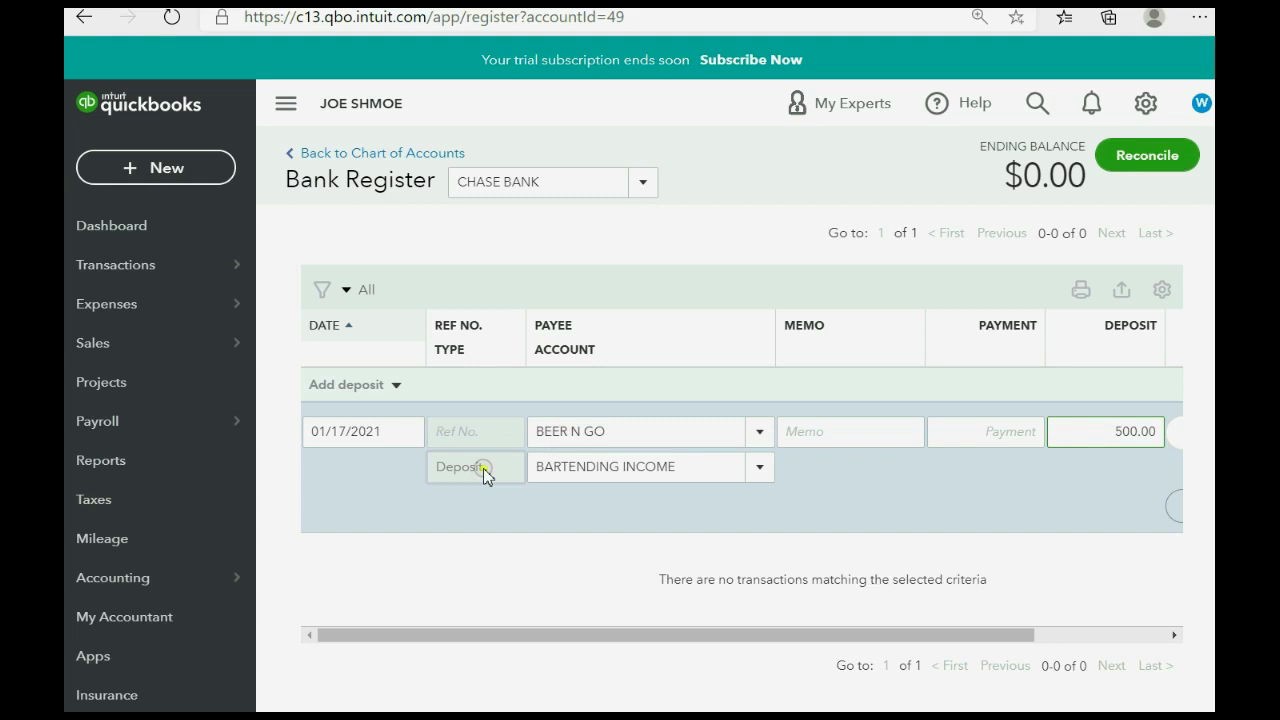
{"action": "left_click", "coordinate": [1079, 439]}
{"action": "left_click_drag", "start_coordinate": [955, 634], "coordinate": [1117, 636]}
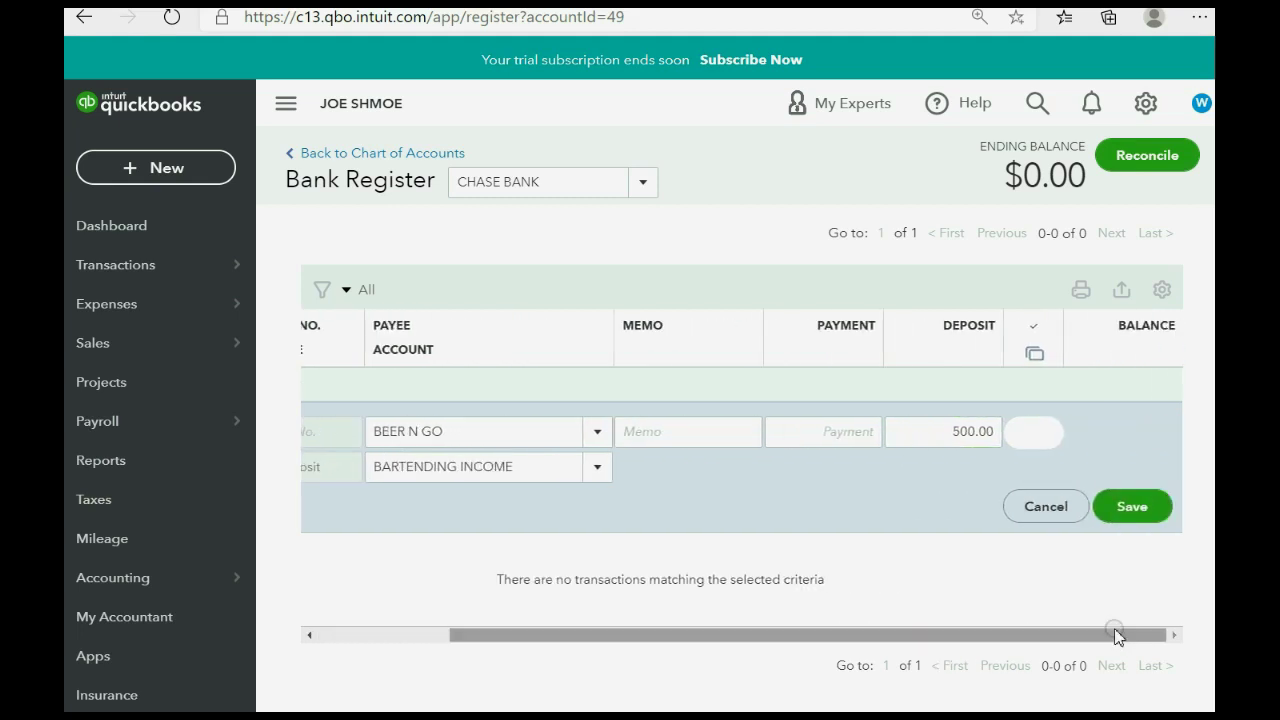
{"action": "left_click", "coordinate": [1143, 510]}
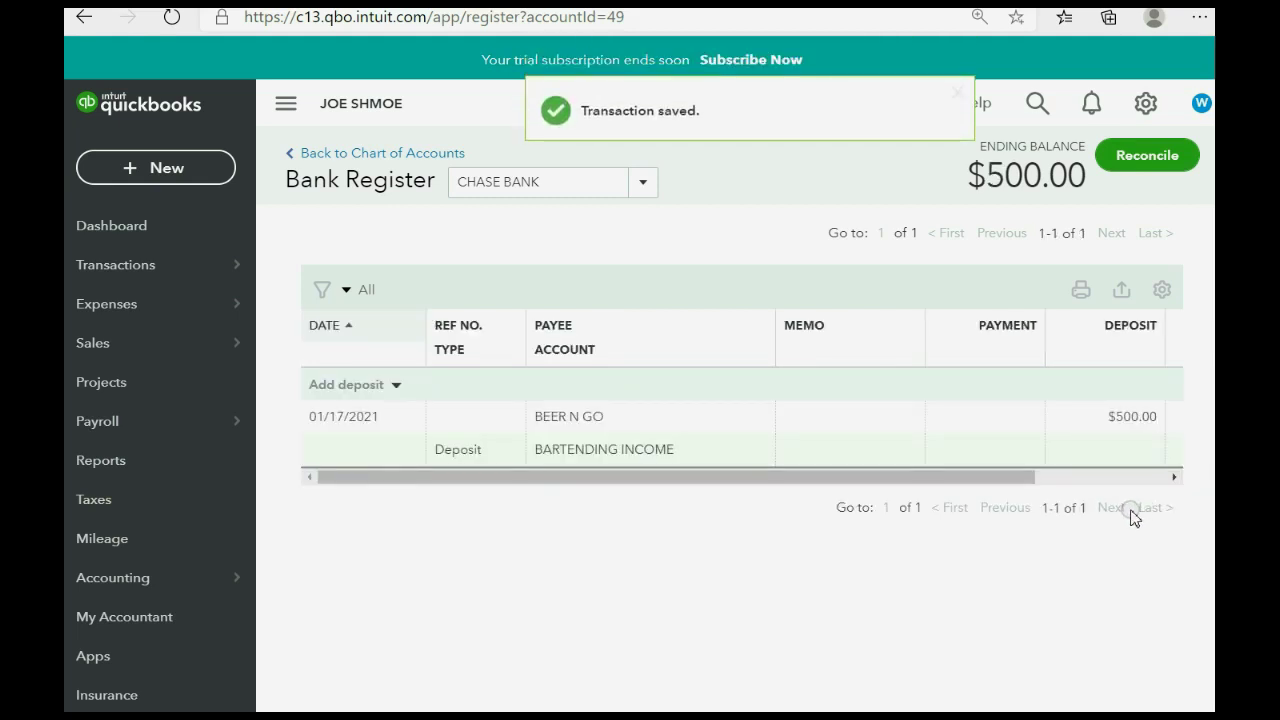
Step: Open the custom Trial Balance report and examine the bank and bartending income amounts after the BEER N GO deposit
{"action": "left_click", "coordinate": [133, 467]}
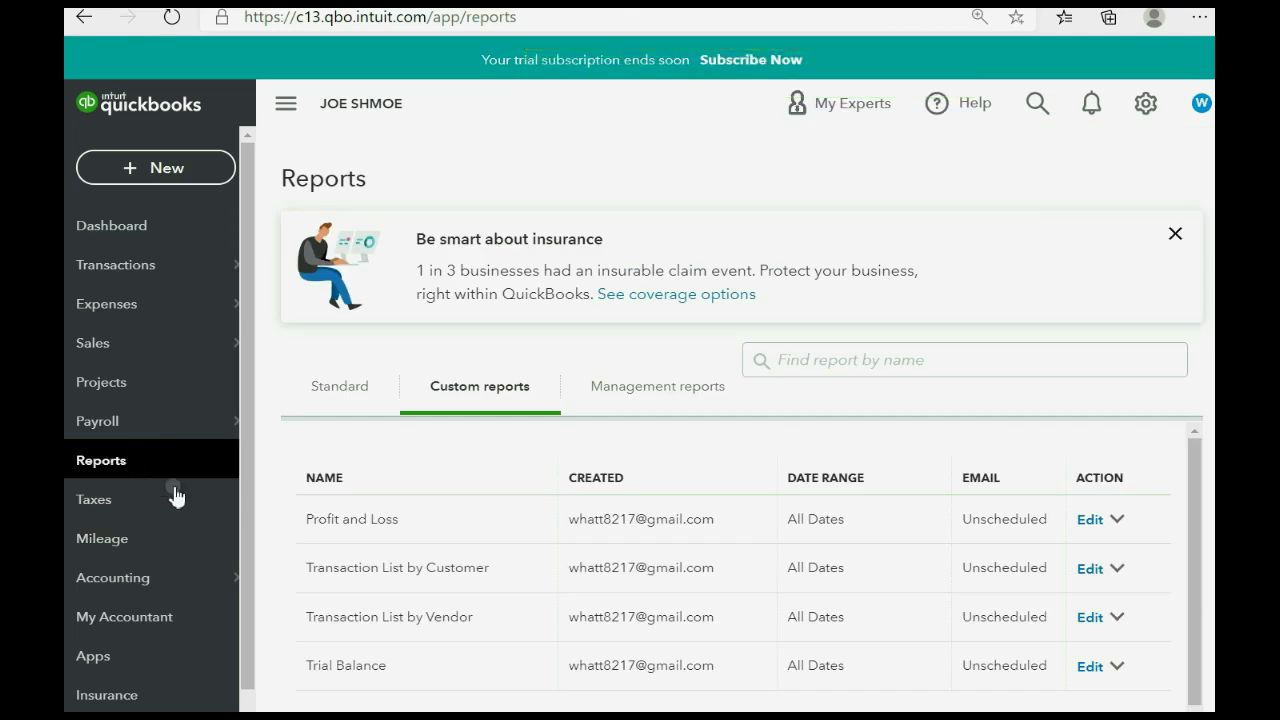
{"action": "left_click", "coordinate": [380, 665]}
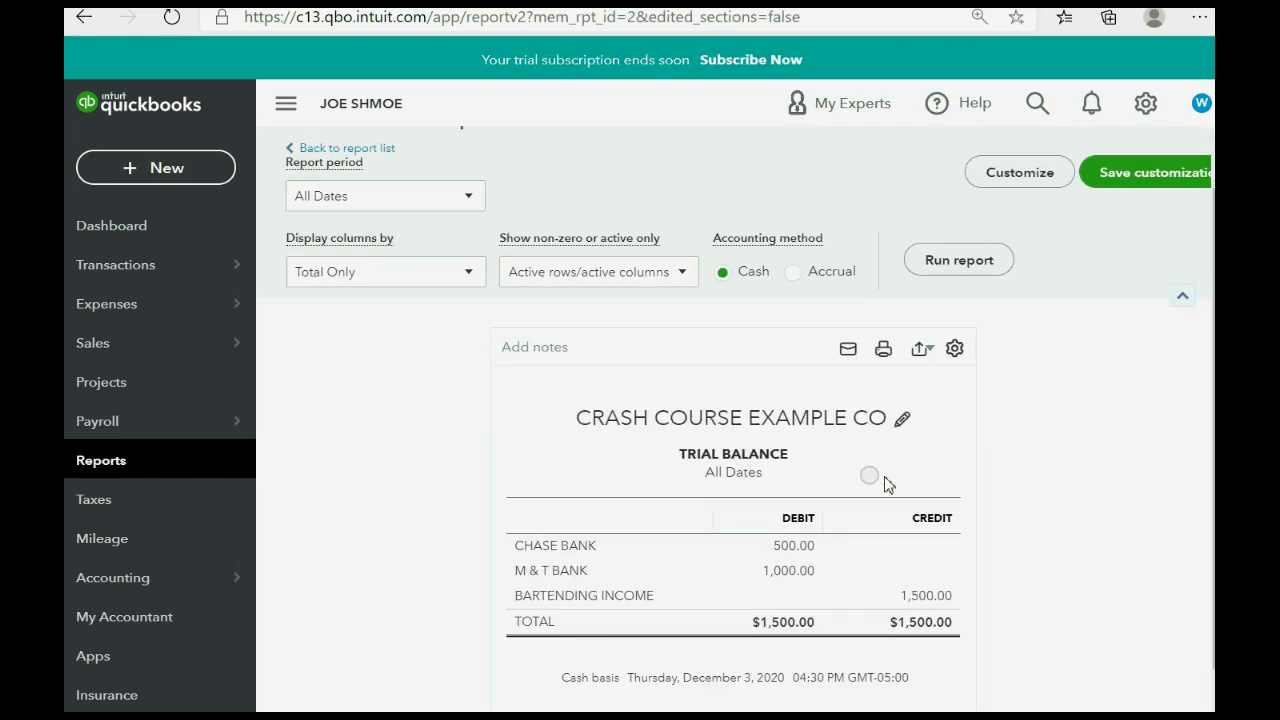
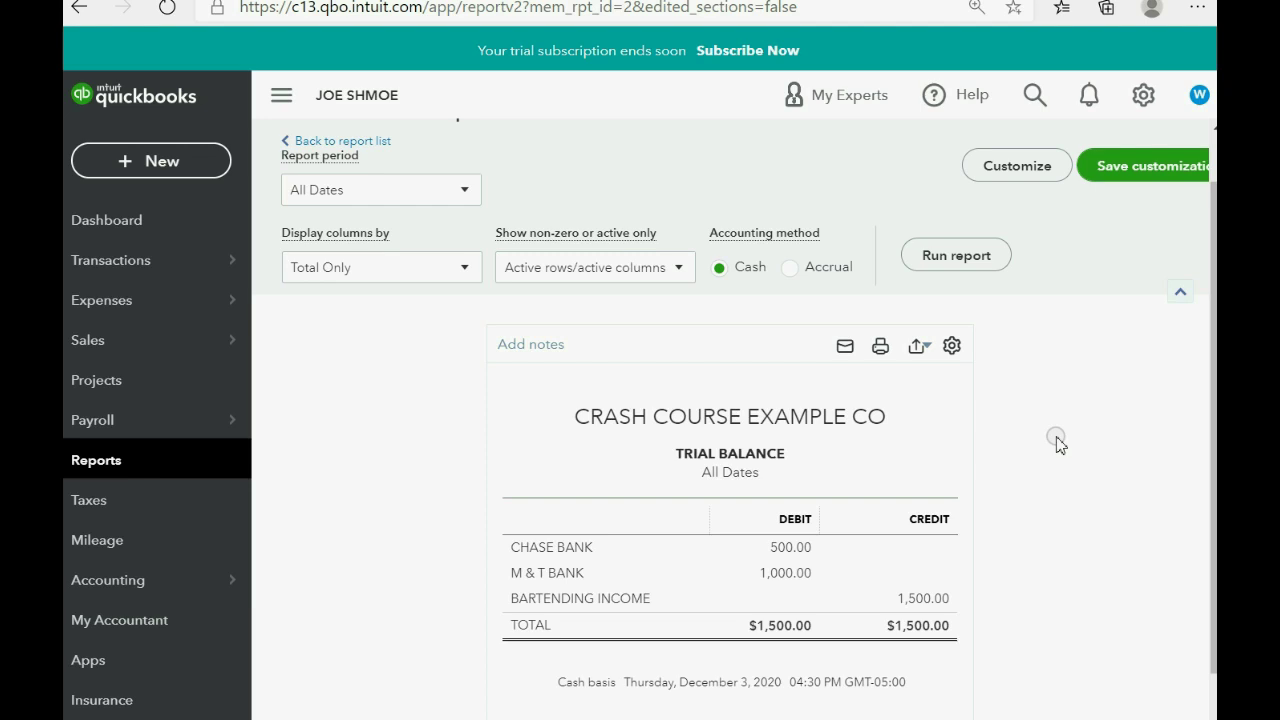
Step: Open the bank register of the CASH ON HAND account from the Chart of Accounts
{"action": "mouse_move", "coordinate": [139, 592]}
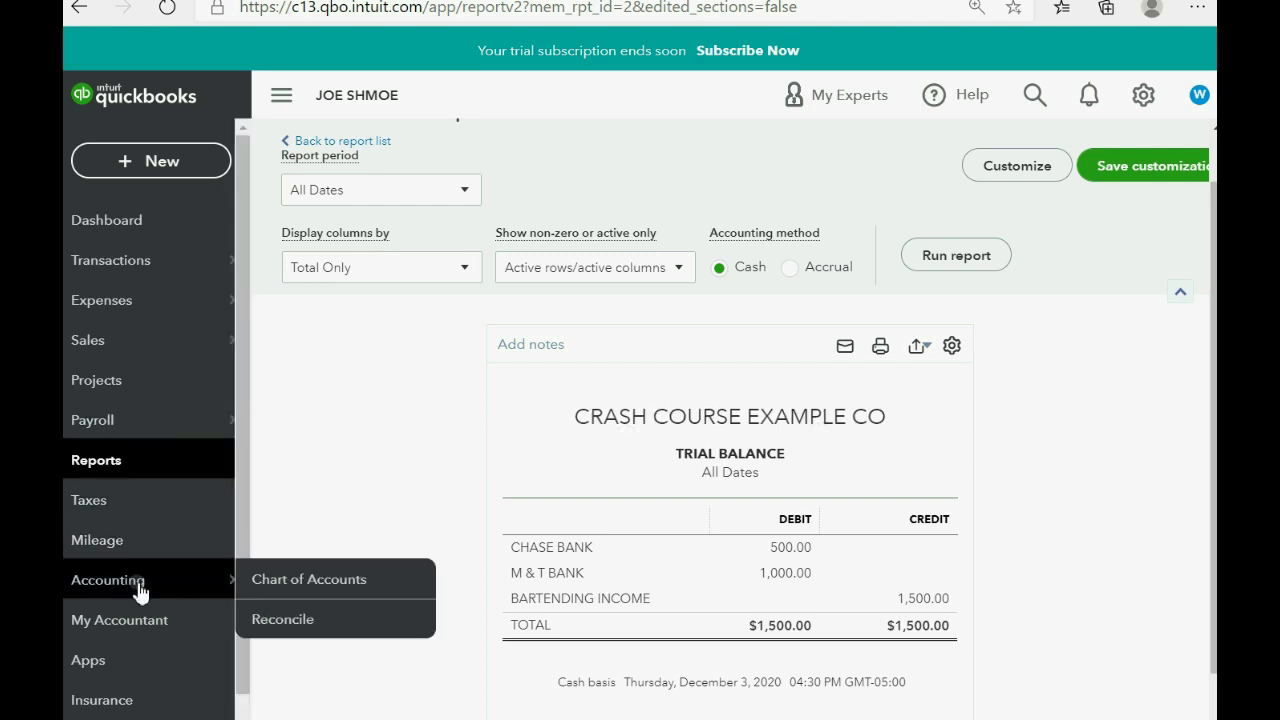
{"action": "left_click", "coordinate": [268, 585]}
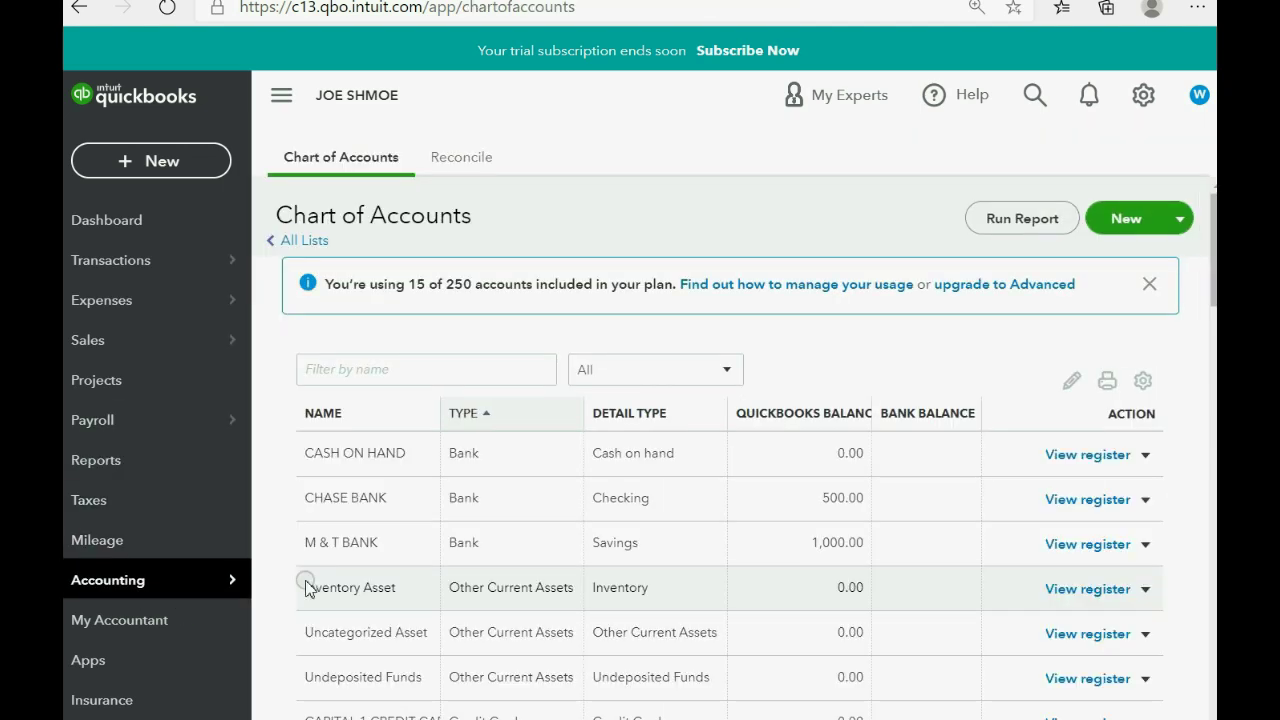
{"action": "scroll", "coordinate": [307, 588], "scroll_direction": "down", "scroll_amount": 2}
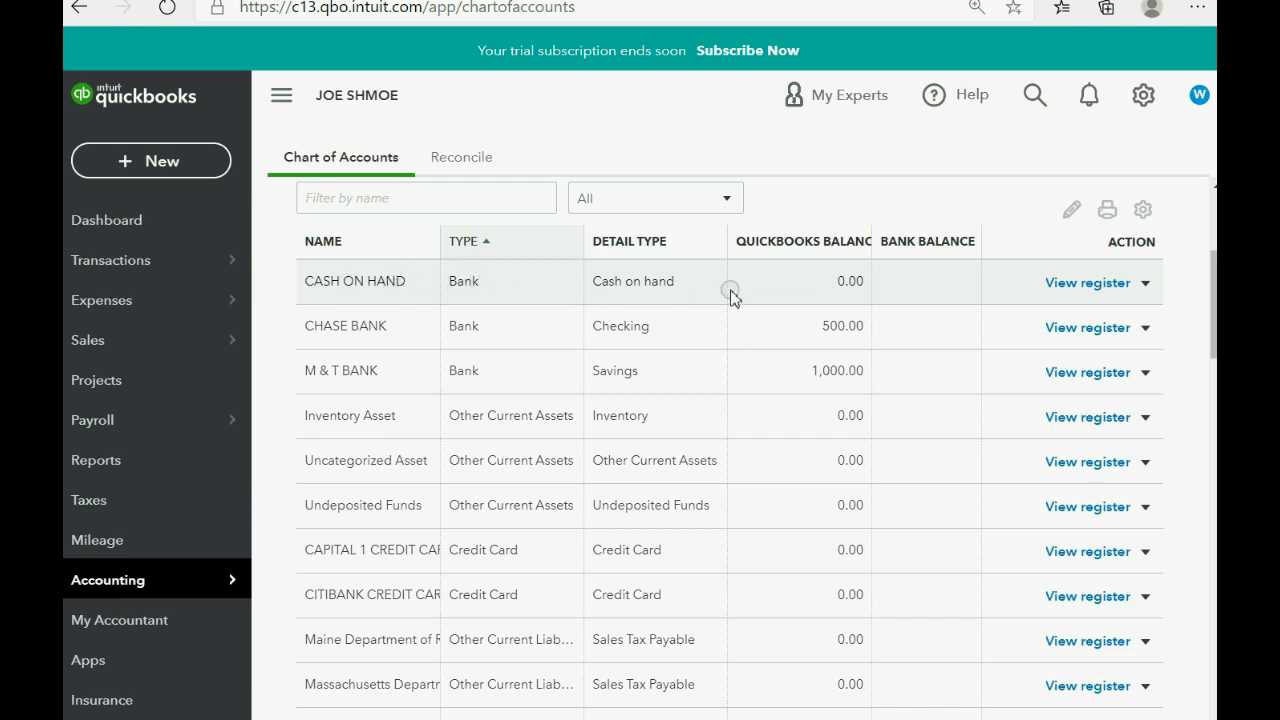
{"action": "left_click", "coordinate": [1079, 284]}
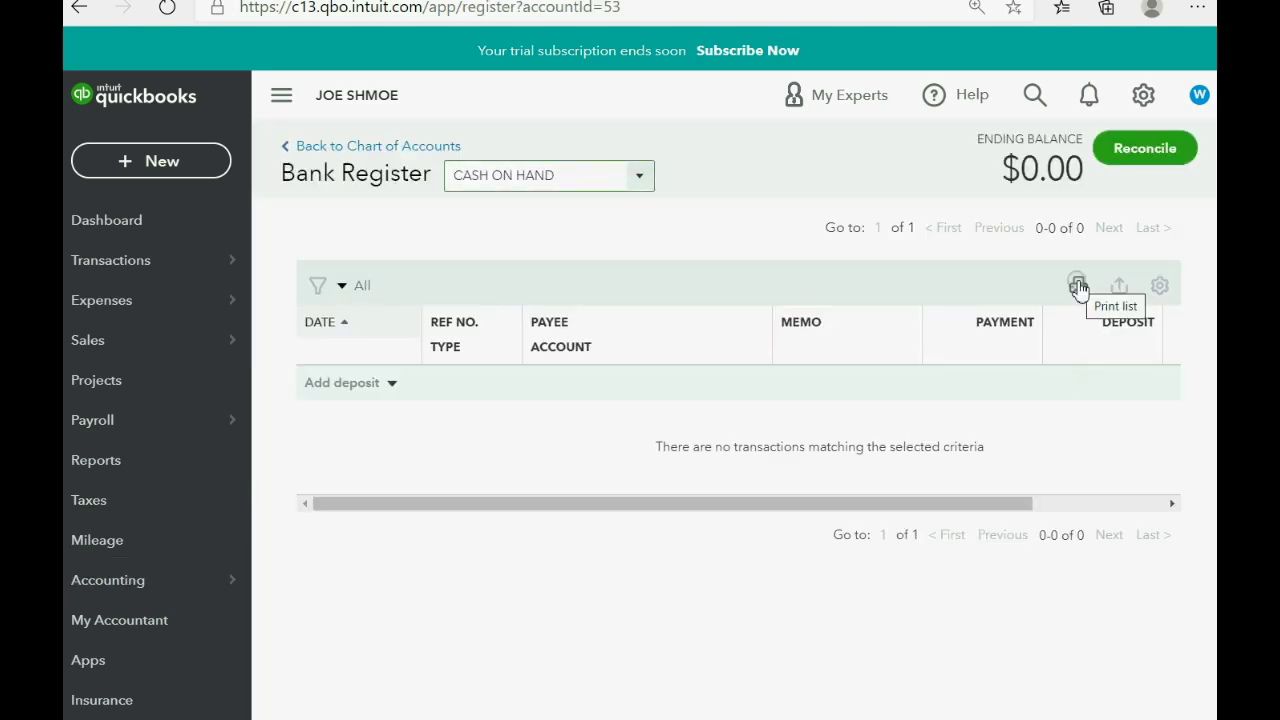
Step: Start a new deposit in the CASH ON HAND register and set its date to 01/21/2021
{"action": "left_click", "coordinate": [377, 390]}
{"action": "left_click", "coordinate": [393, 388]}
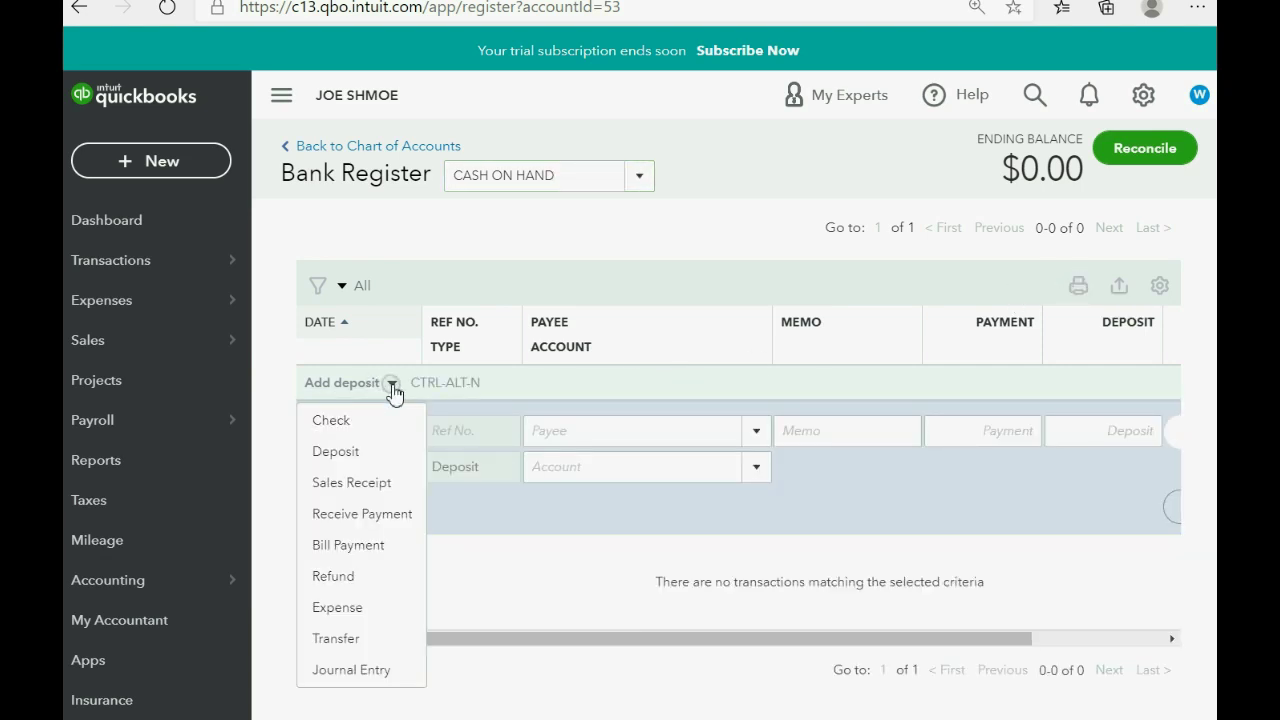
{"action": "left_click", "coordinate": [378, 452]}
{"action": "left_click", "coordinate": [400, 440]}
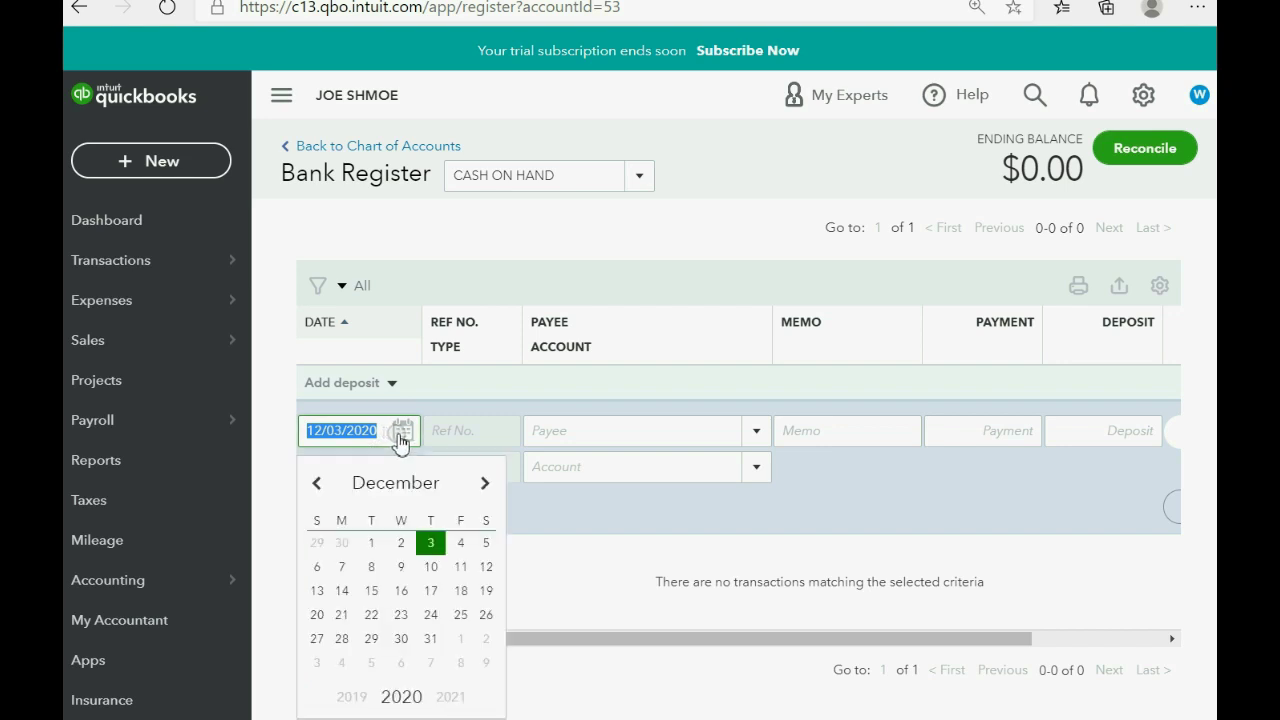
{"action": "left_click", "coordinate": [485, 483]}
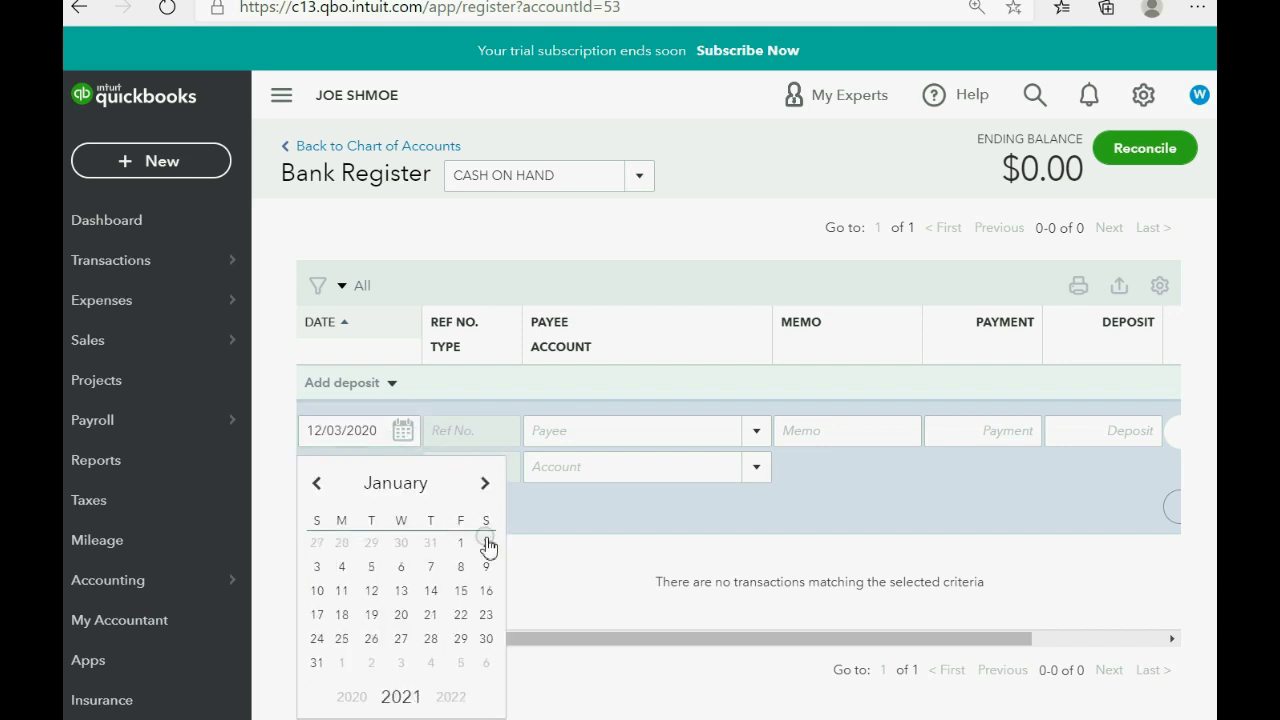
{"action": "left_click", "coordinate": [430, 614]}
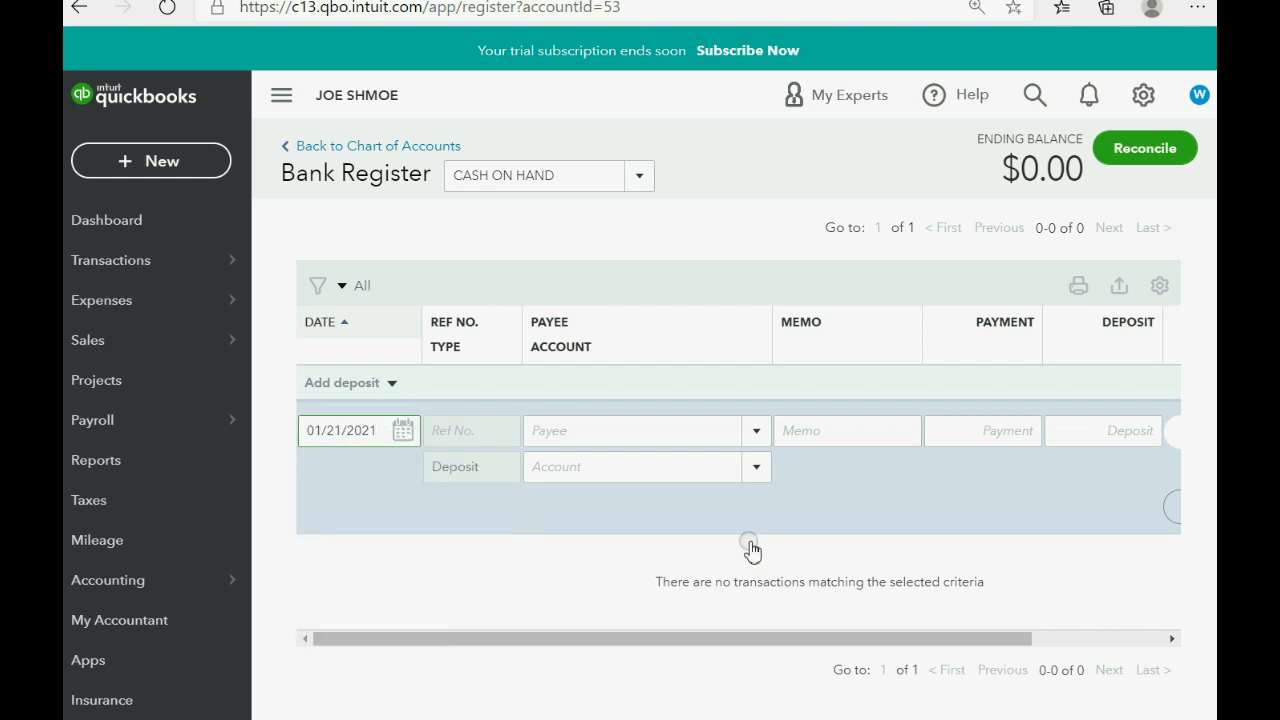
Step: Find M & T BANK in the account list and choose it as the CASH ON HAND deposit's account
{"action": "left_click", "coordinate": [757, 468]}
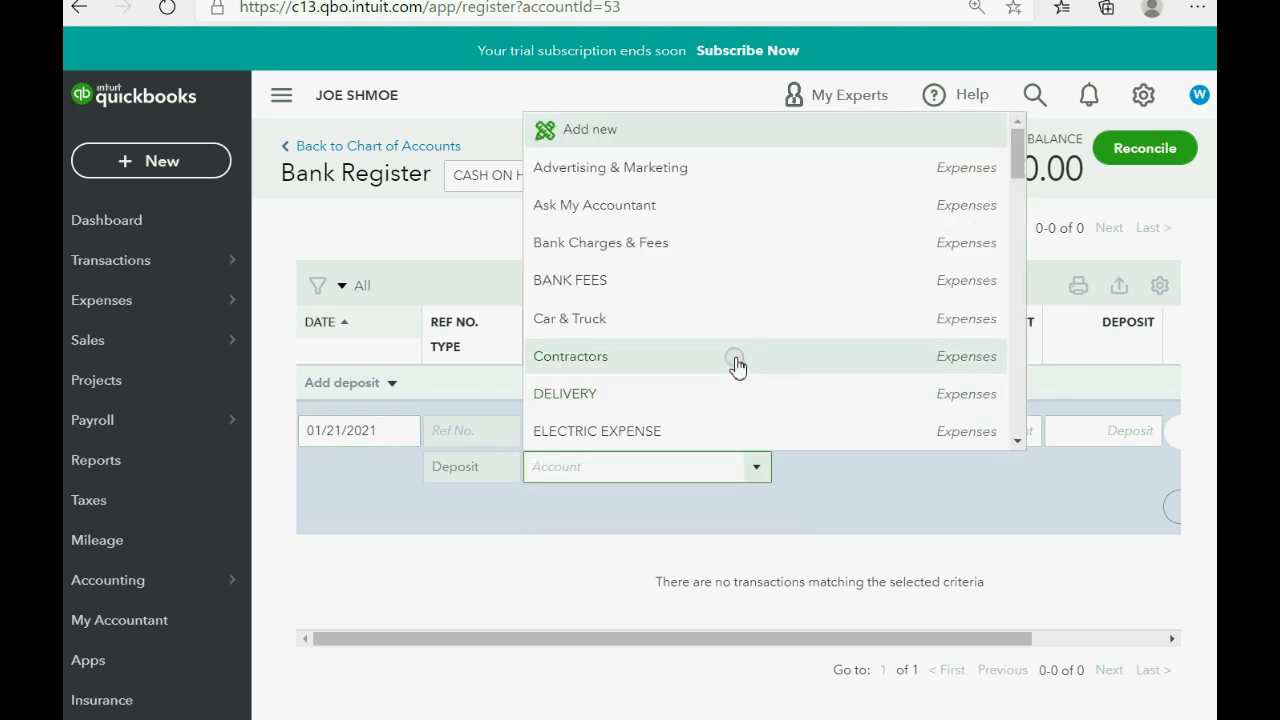
{"action": "scroll", "coordinate": [737, 314], "scroll_direction": "down", "scroll_amount": 2}
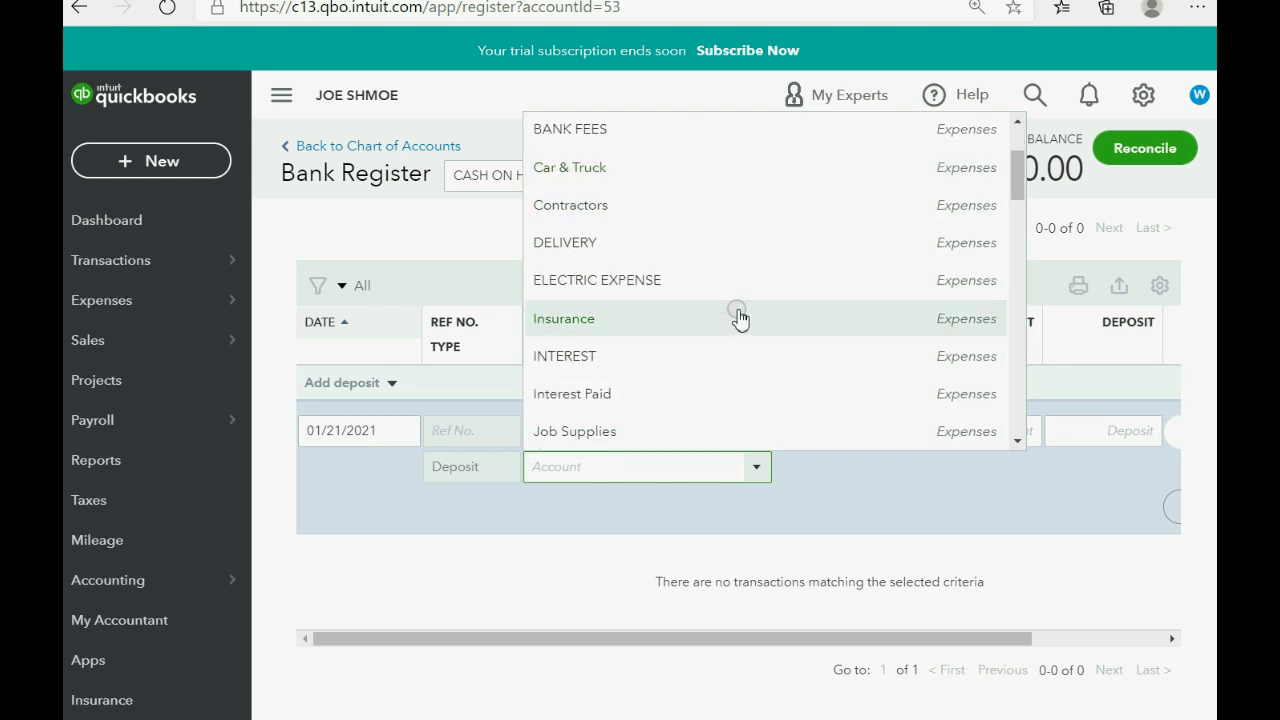
{"action": "scroll", "coordinate": [740, 318], "scroll_direction": "up", "scroll_amount": 2}
{"action": "scroll", "coordinate": [740, 318], "scroll_direction": "down", "scroll_amount": 10}
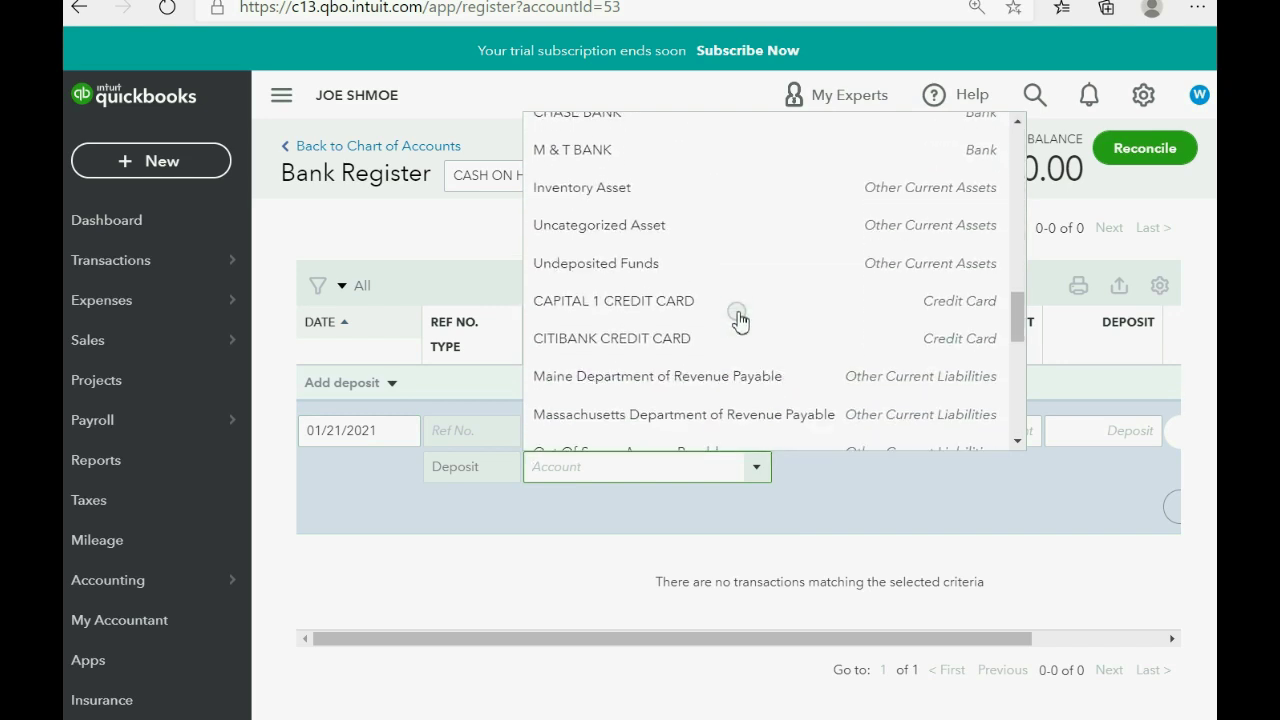
{"action": "scroll", "coordinate": [740, 318], "scroll_direction": "down", "scroll_amount": 2}
{"action": "scroll", "coordinate": [737, 318], "scroll_direction": "down", "scroll_amount": 3}
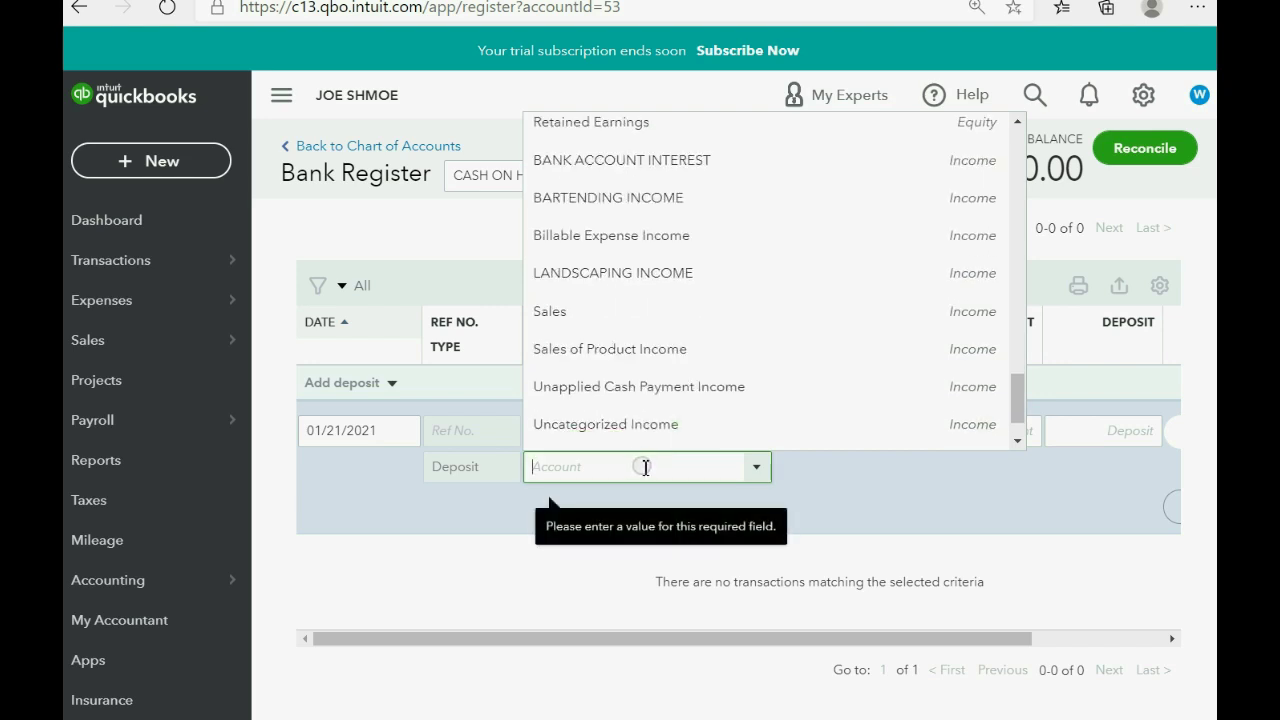
{"action": "type", "text": "ment"}
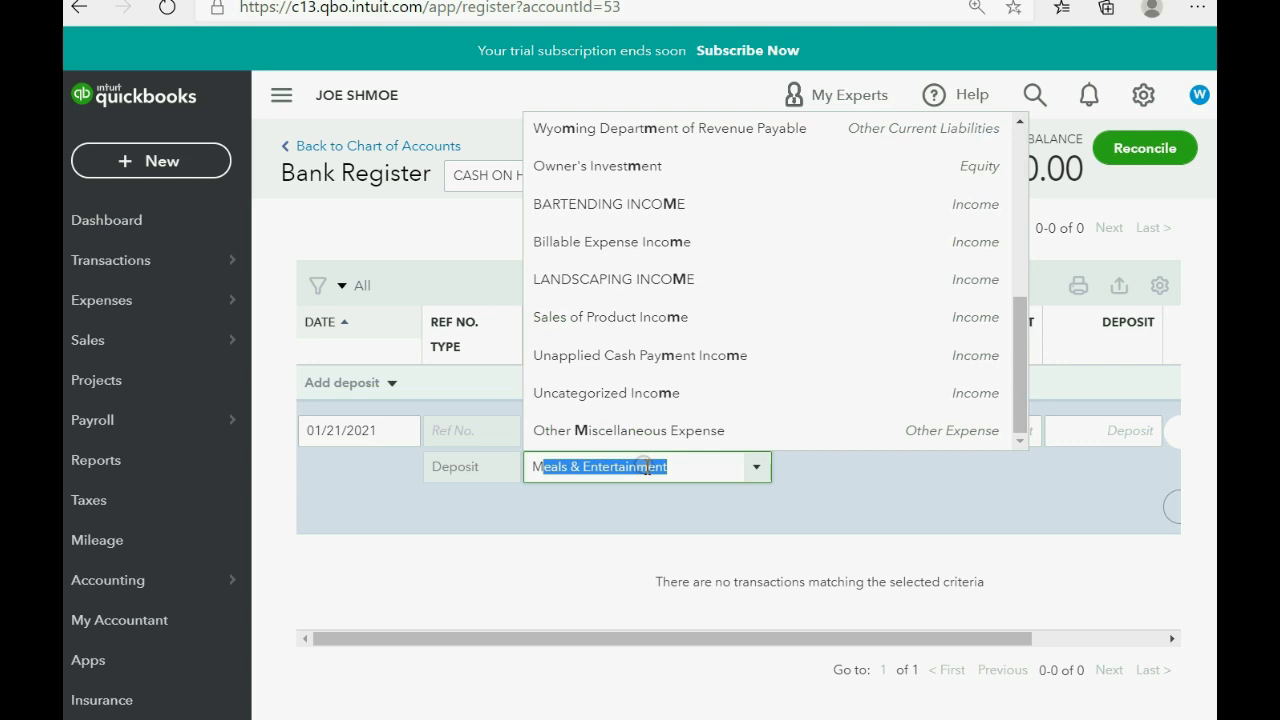
{"action": "scroll", "coordinate": [645, 348], "scroll_direction": "up", "scroll_amount": 4}
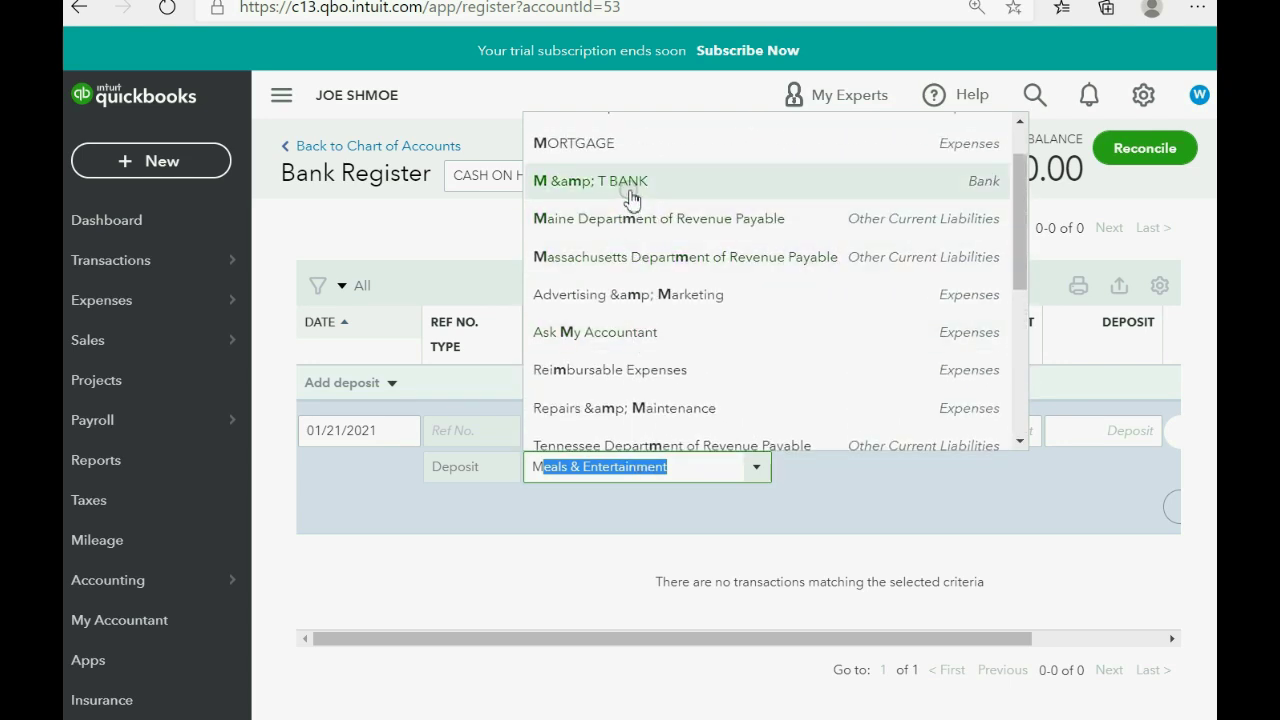
{"action": "left_click", "coordinate": [631, 192]}
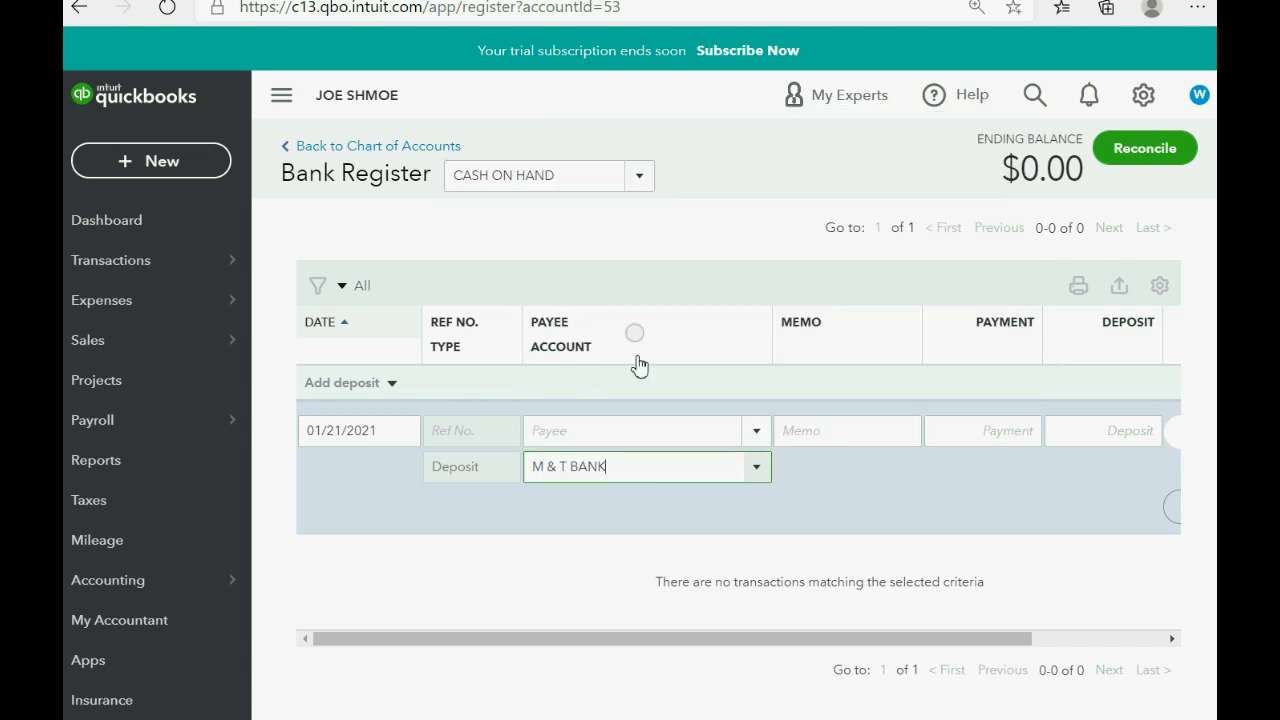
{"action": "left_click", "coordinate": [752, 477]}
{"action": "left_click", "coordinate": [752, 478]}
{"action": "left_click", "coordinate": [752, 478]}
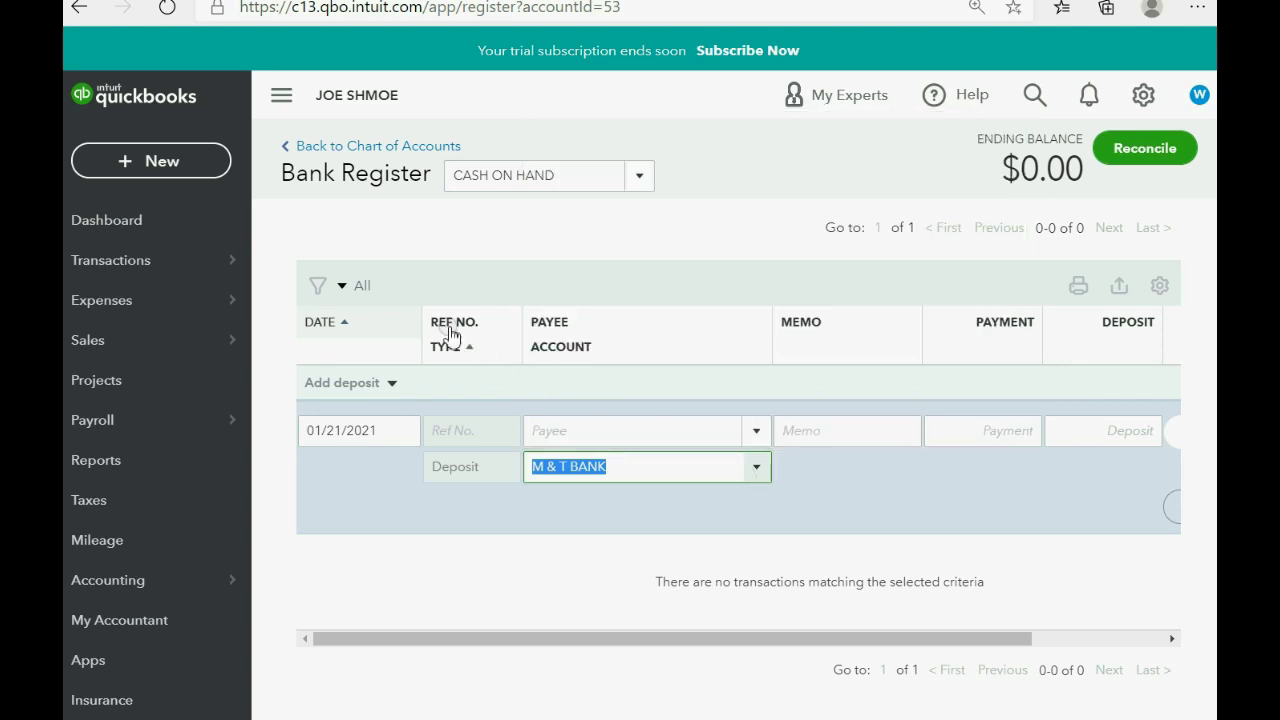
{"action": "left_click", "coordinate": [627, 184]}
{"action": "left_click", "coordinate": [629, 190]}
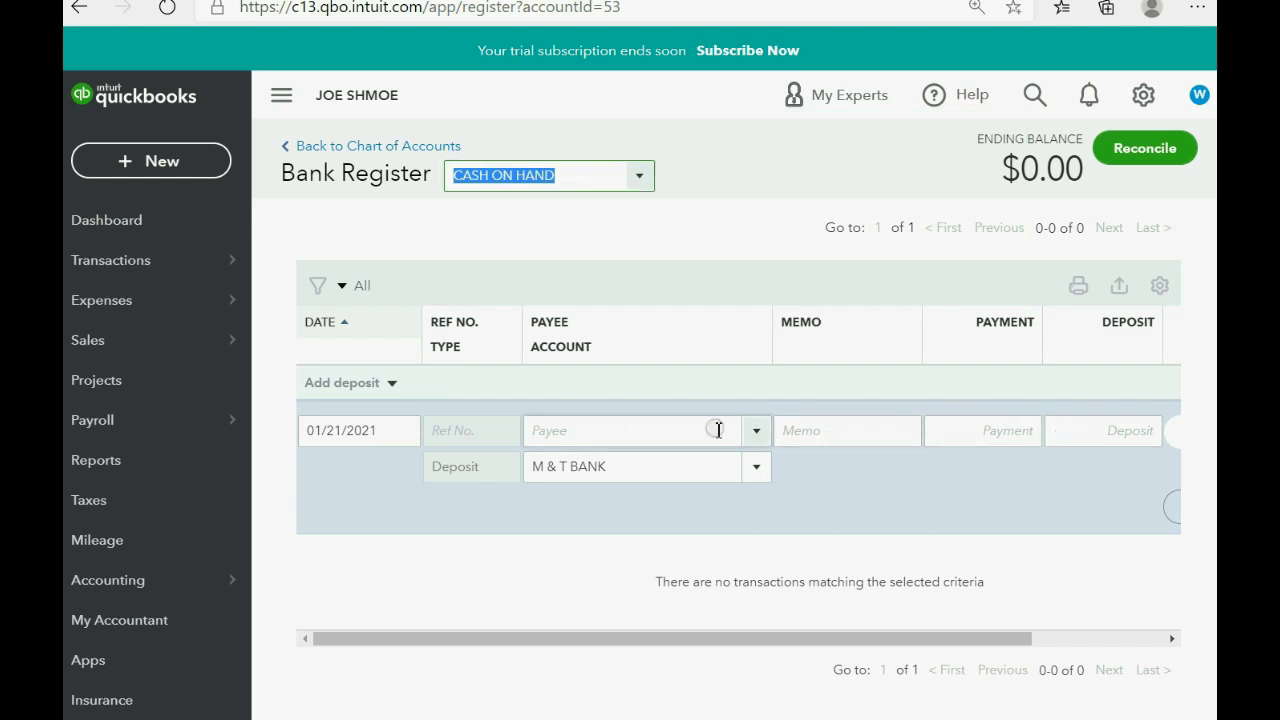
{"action": "left_click", "coordinate": [679, 444]}
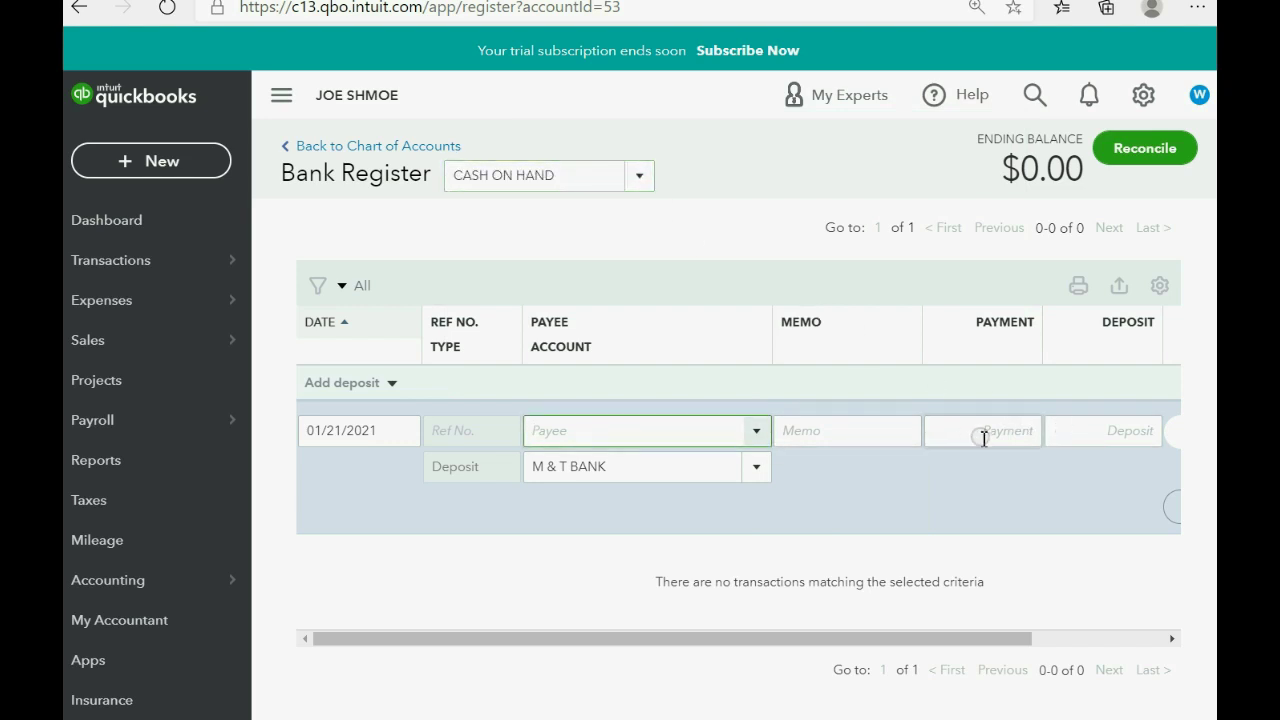
Step: Enter a deposit amount of 200.00 for the 01/21/2021 CASH ON HAND transaction and save it
{"action": "left_click", "coordinate": [1078, 432]}
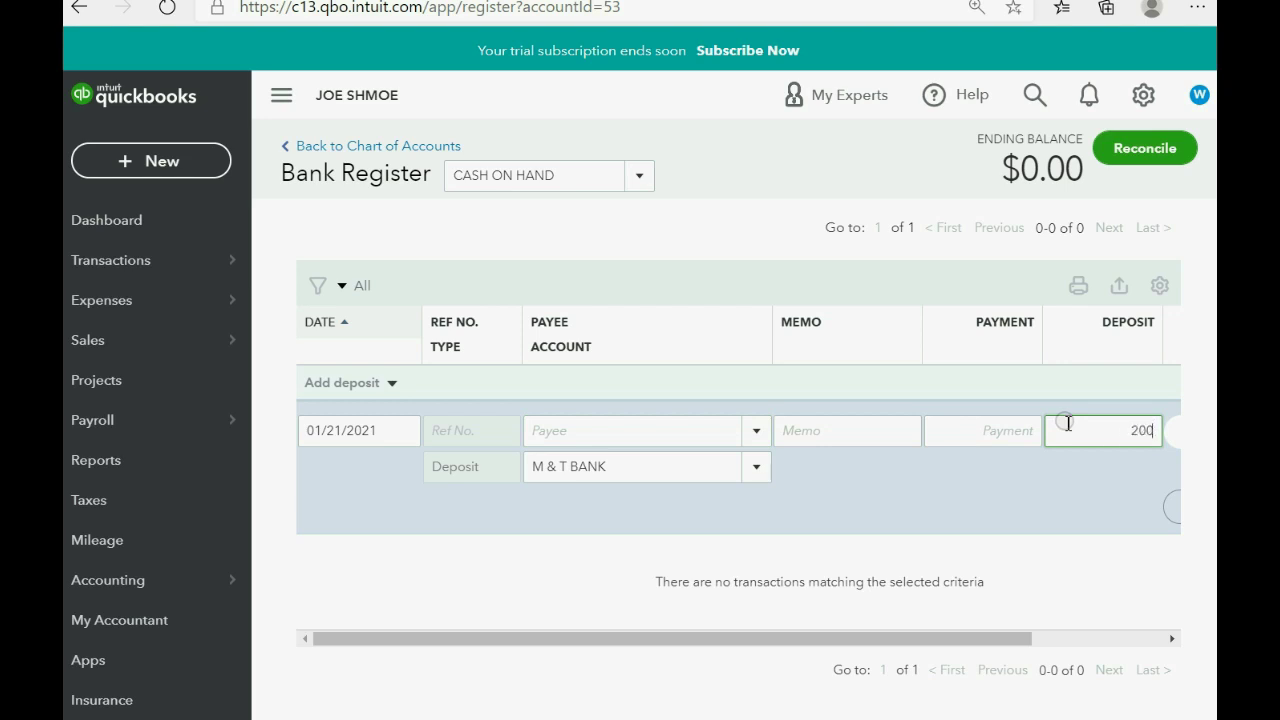
{"action": "key", "text": "Tab"}
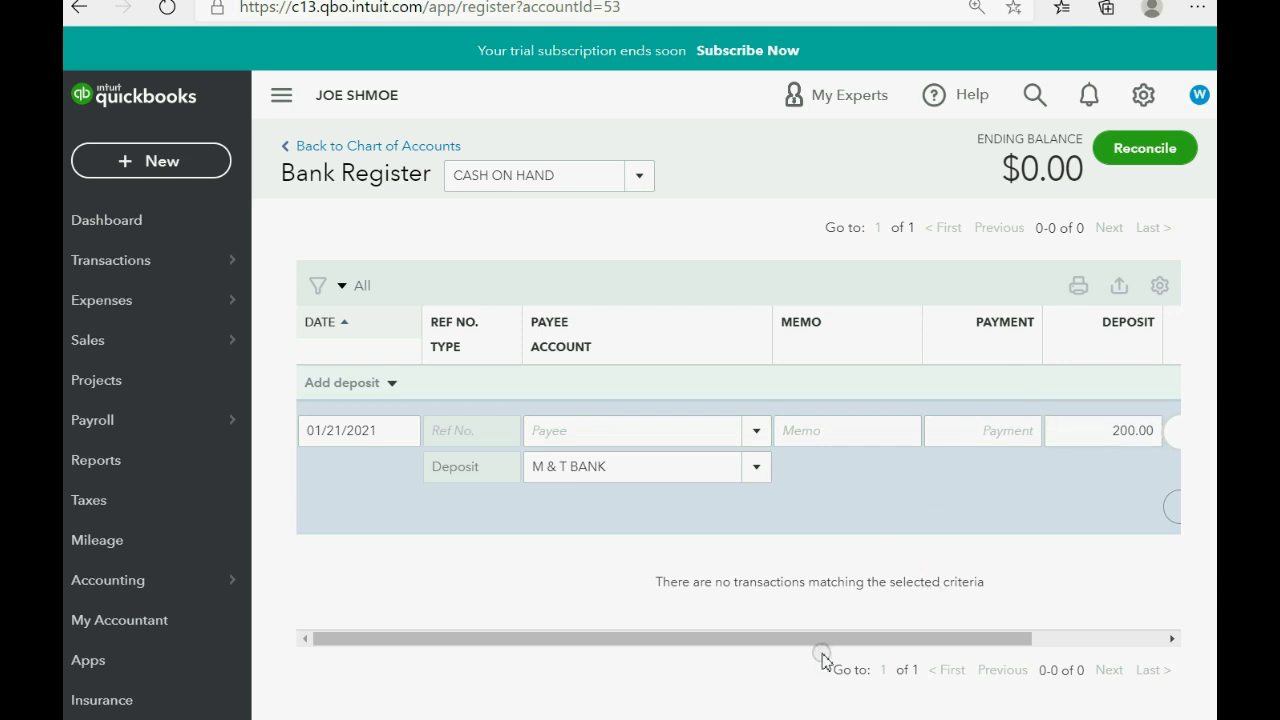
{"action": "left_click_drag", "start_coordinate": [818, 640], "coordinate": [1006, 643]}
{"action": "left_click", "coordinate": [1123, 514]}
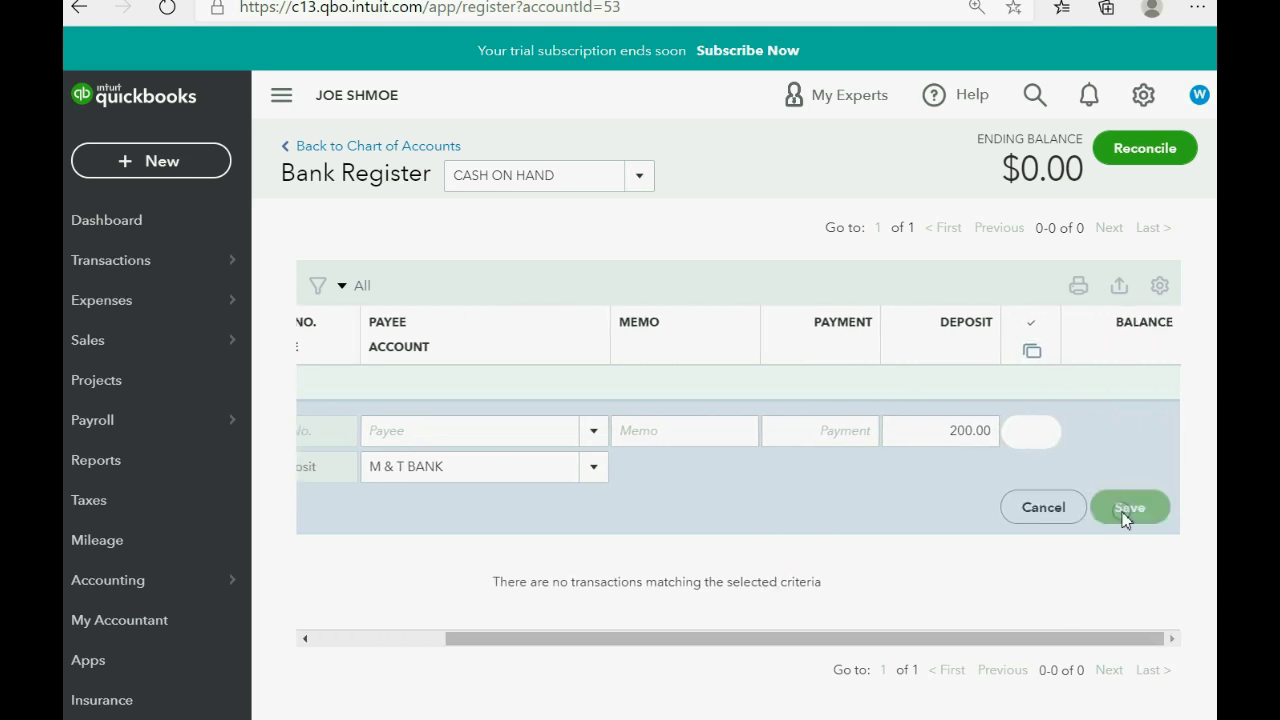
Step: Open the custom Trial Balance report and examine the CASH ON HAND, bank and bartending income amounts
{"action": "left_click", "coordinate": [150, 462]}
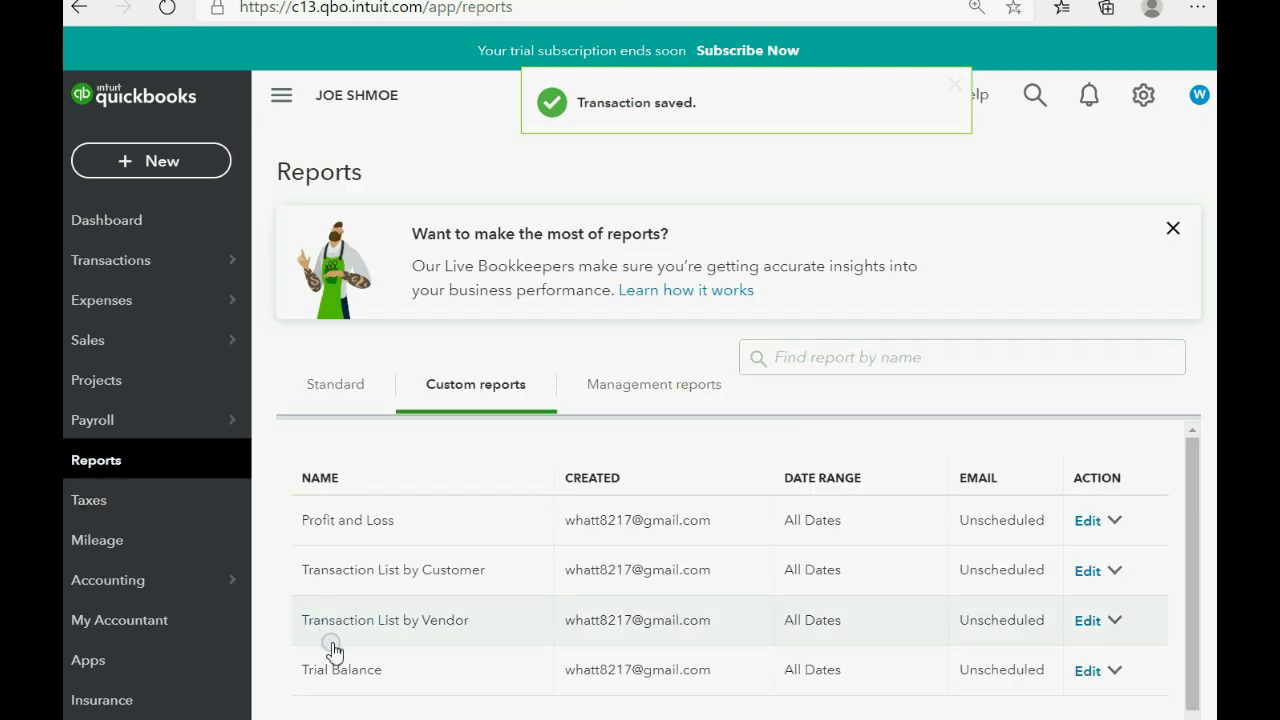
{"action": "left_click", "coordinate": [340, 670]}
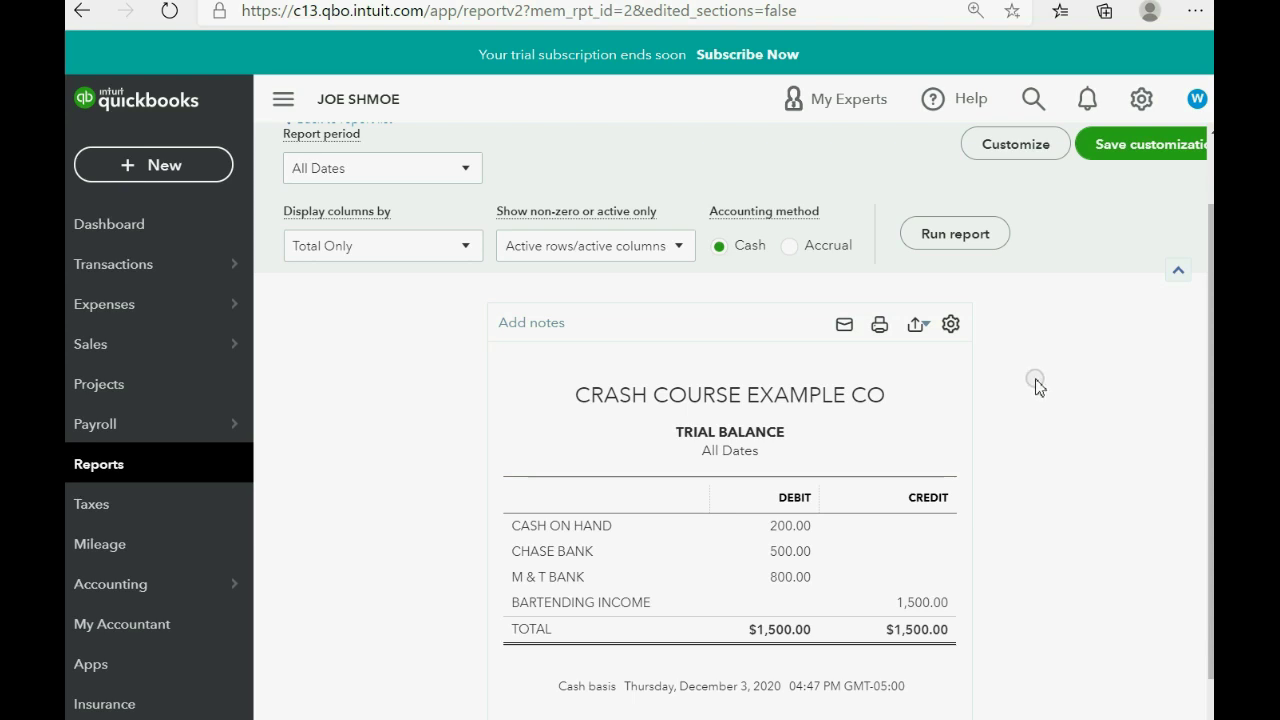
{"action": "mouse_move", "coordinate": [903, 371]}
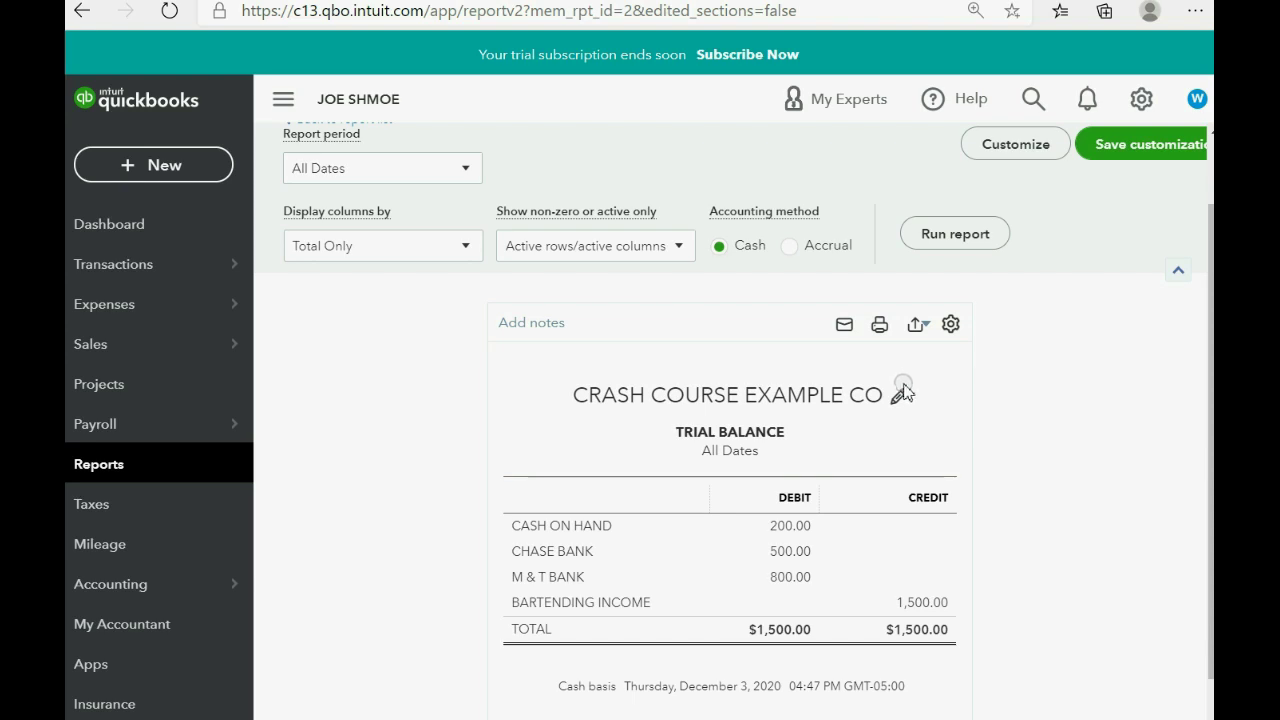
Step: Open the transaction details behind the BARTENDING INCOME credit and examine each deposit's split account, amount and balance
{"action": "double_click", "coordinate": [923, 602]}
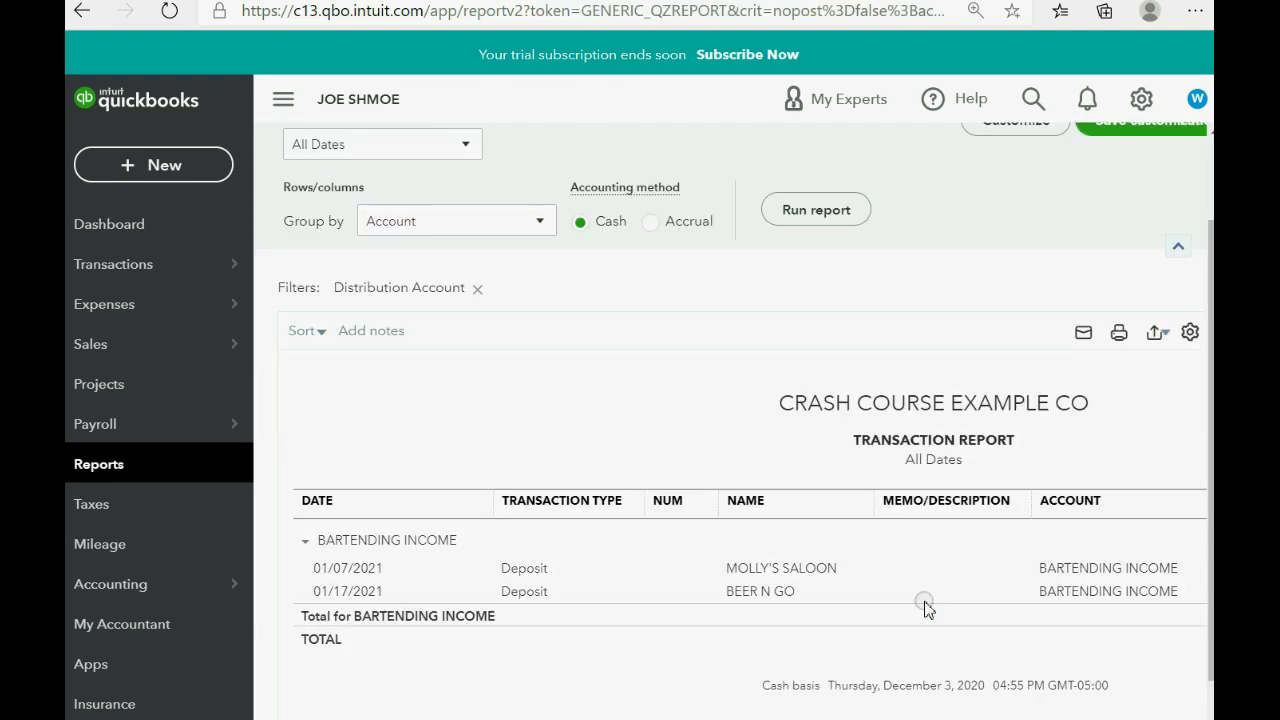
{"action": "scroll", "coordinate": [730, 487], "scroll_direction": "right", "scroll_amount": 5}
{"action": "scroll", "coordinate": [730, 560], "scroll_direction": "right", "scroll_amount": 5}
{"action": "scroll", "coordinate": [714, 650], "scroll_direction": "right", "scroll_amount": 5}
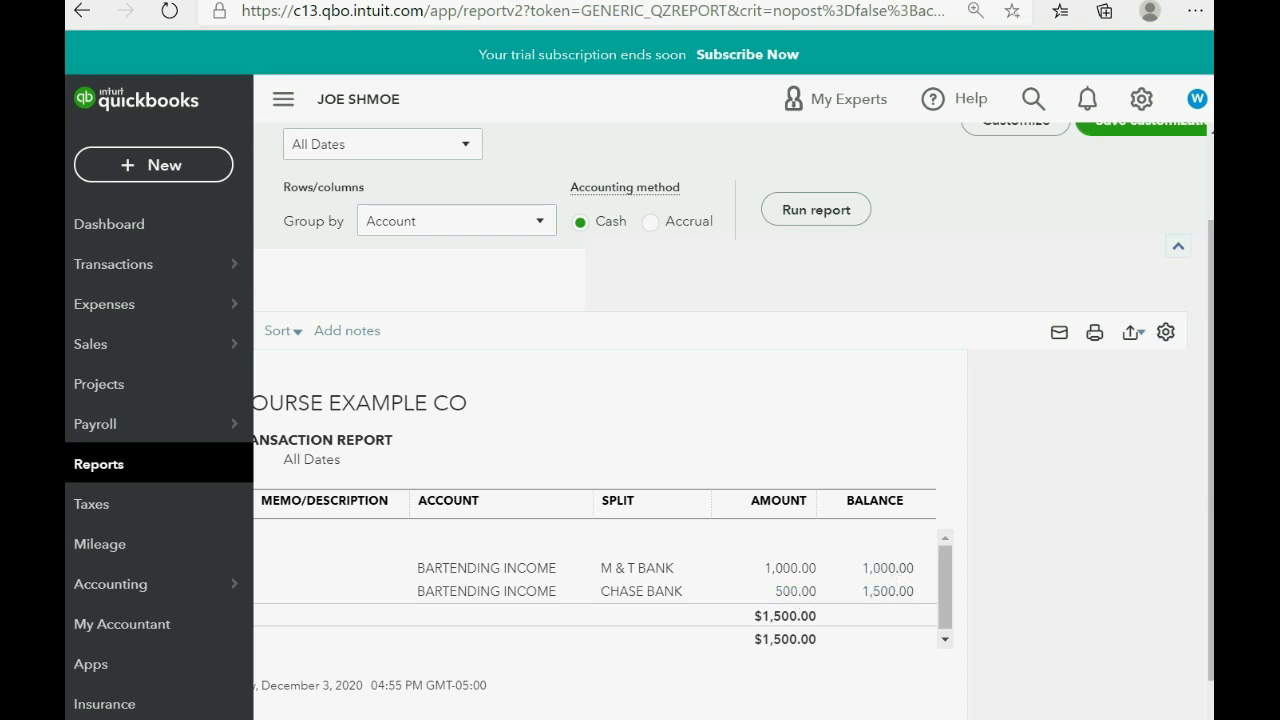
Step: Return to the custom Trial Balance report, open the M & T BANK transaction details and examine the splits and amounts
{"action": "left_click", "coordinate": [168, 465]}
{"action": "left_click", "coordinate": [380, 683]}
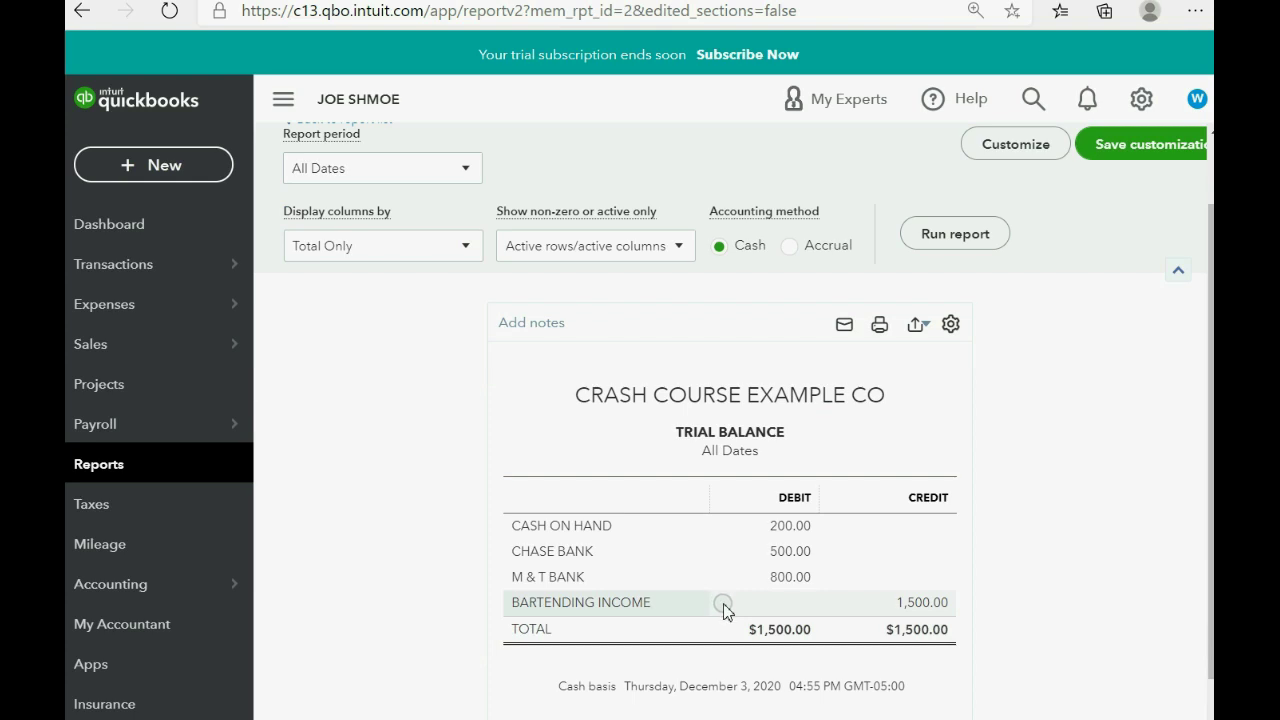
{"action": "left_click", "coordinate": [790, 578]}
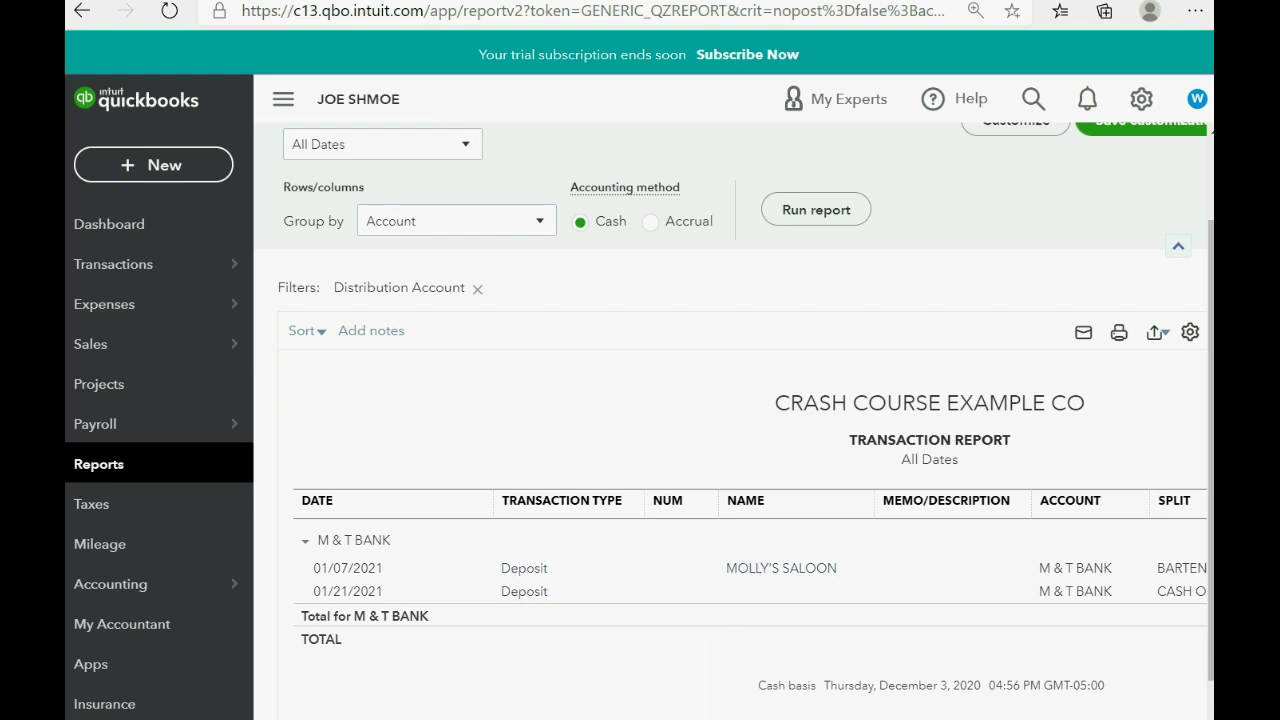
{"action": "scroll", "coordinate": [730, 500], "scroll_direction": "right", "scroll_amount": 5}
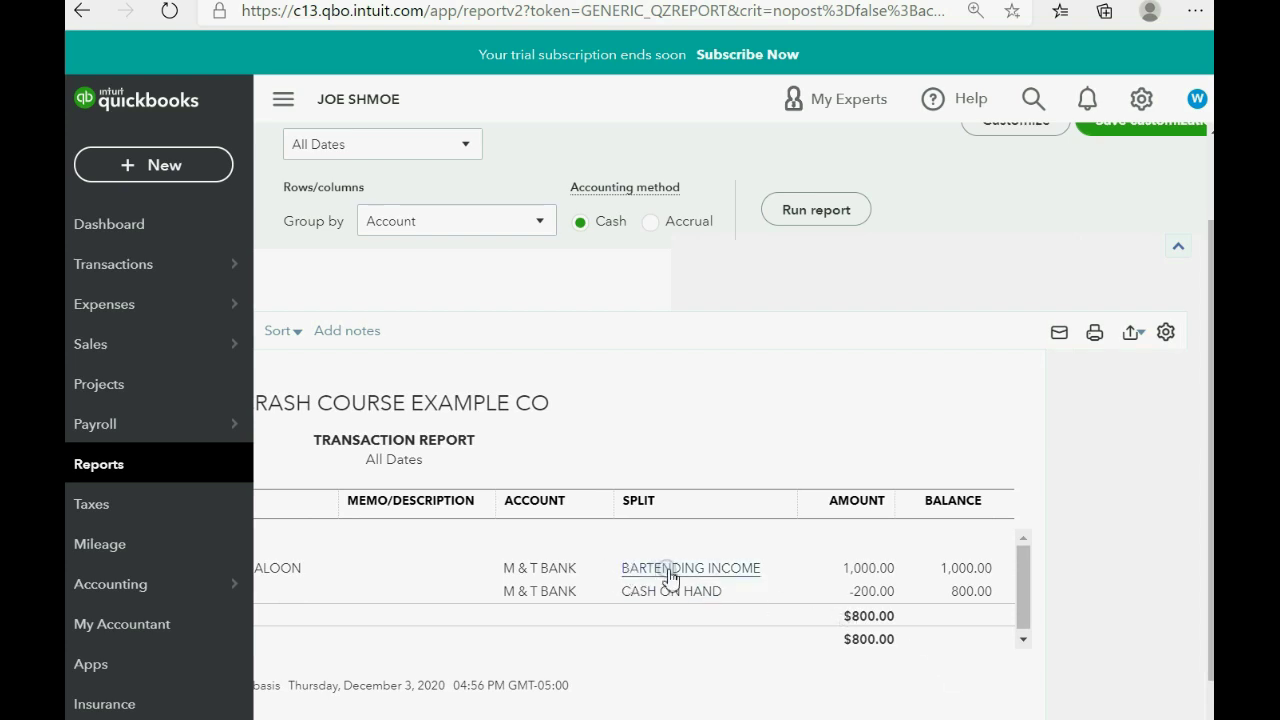
{"action": "left_click", "coordinate": [873, 568]}
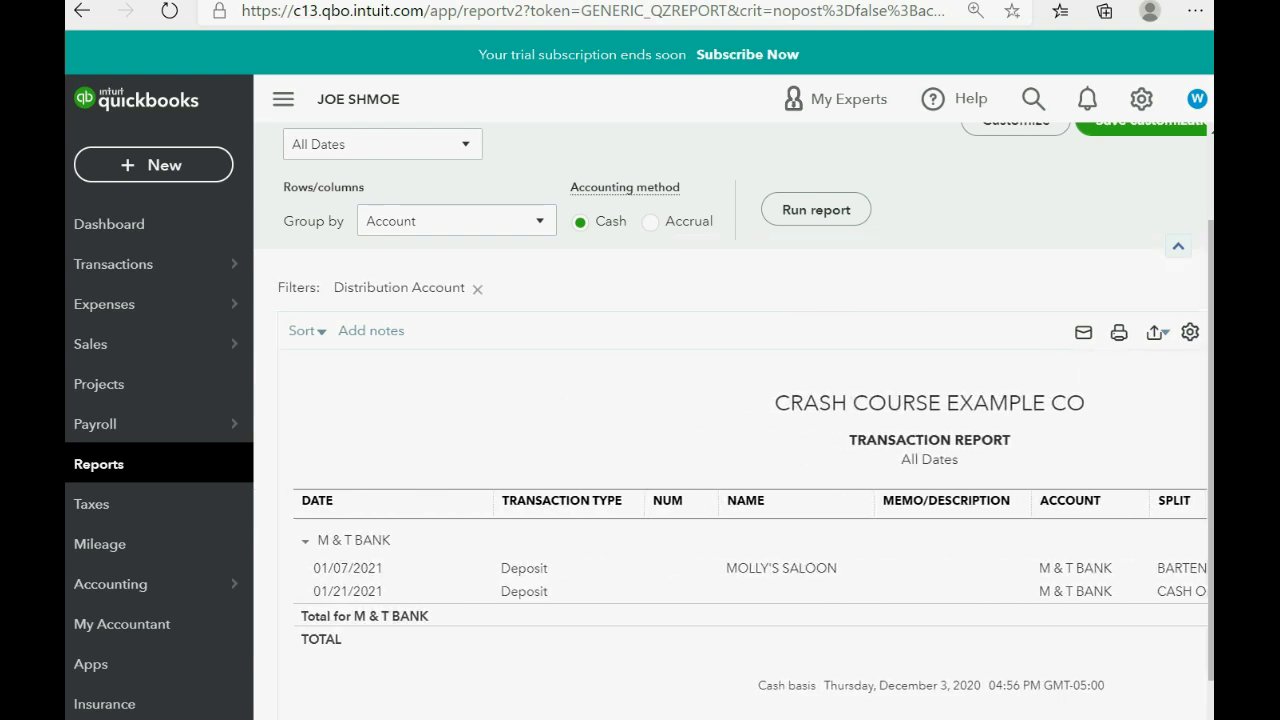
{"action": "scroll", "coordinate": [632, 618], "scroll_direction": "right", "scroll_amount": 5}
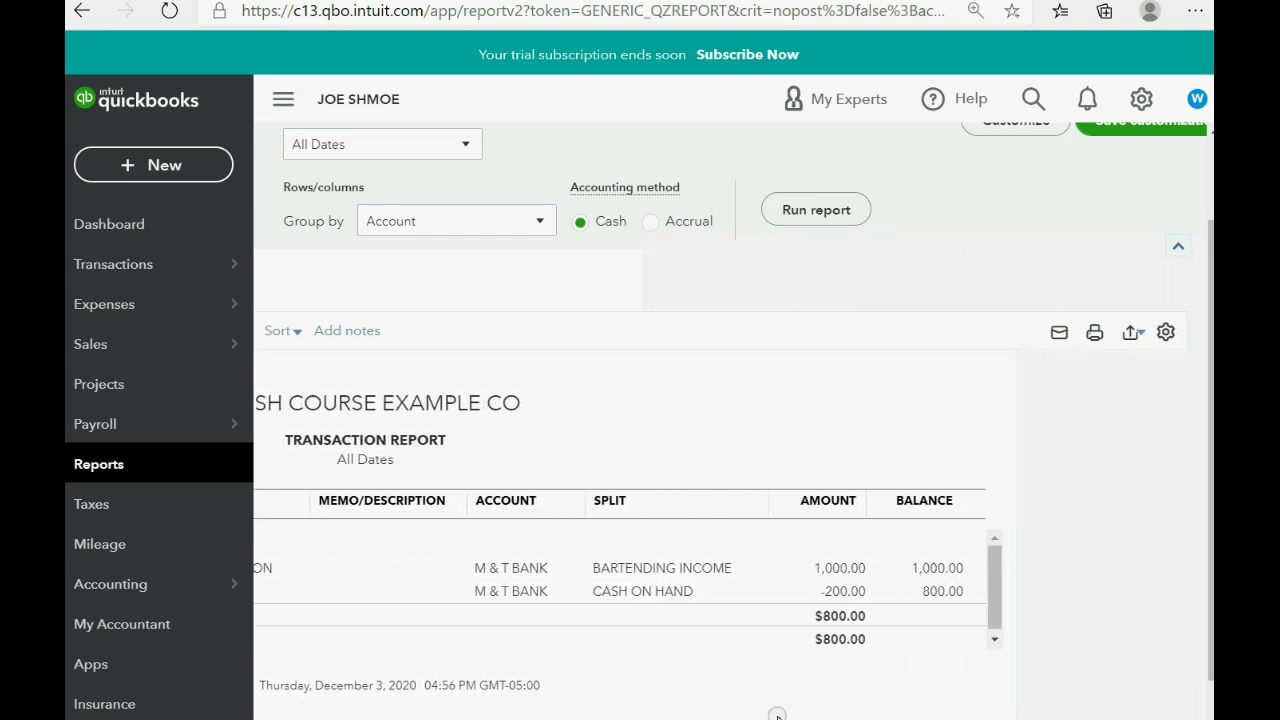